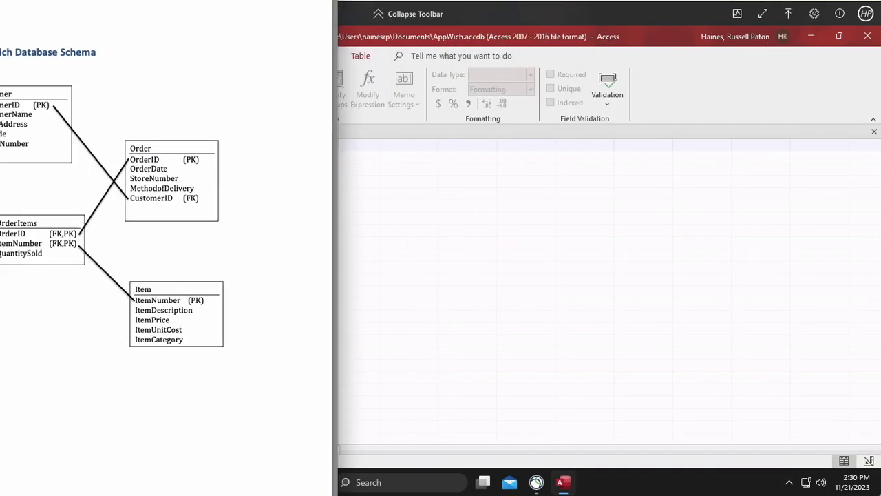
Review the Customer, Order, OrderItems and Item tables in the Appwich Database Schema document
drag(68, 0, 432, 57)
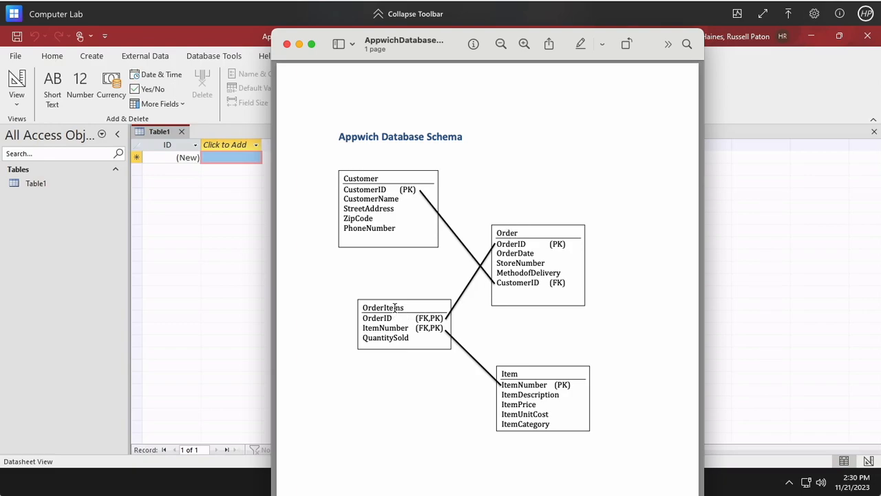
click(533, 378)
drag(553, 234, 522, 287)
click(522, 287)
drag(457, 42, 0, 139)
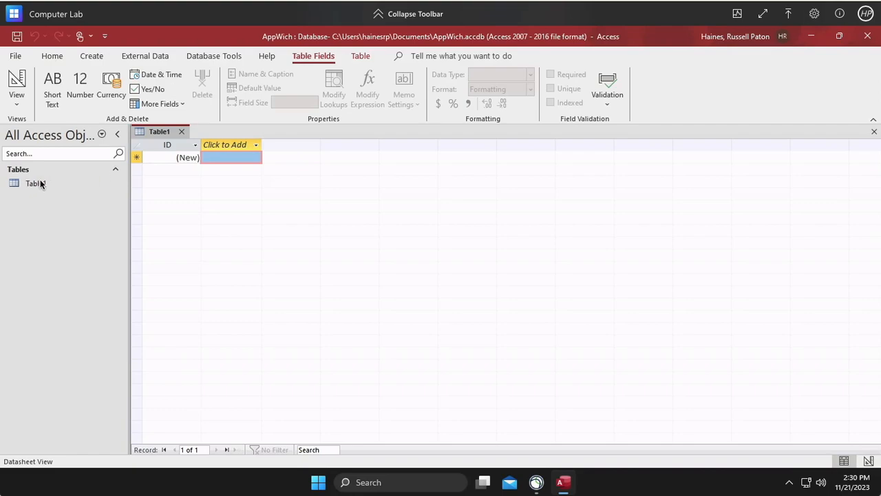
Switch the new Table1 to Design view, saving the table as Customer
click(18, 98)
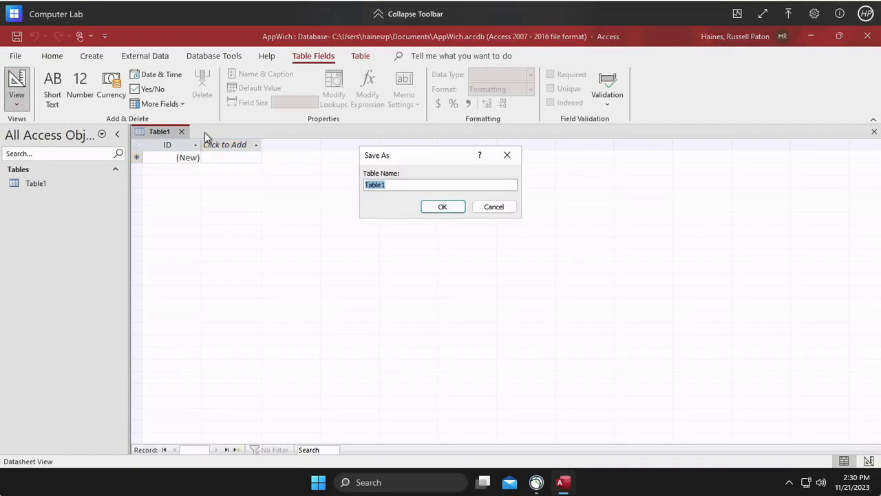
text(Customer)
click(441, 206)
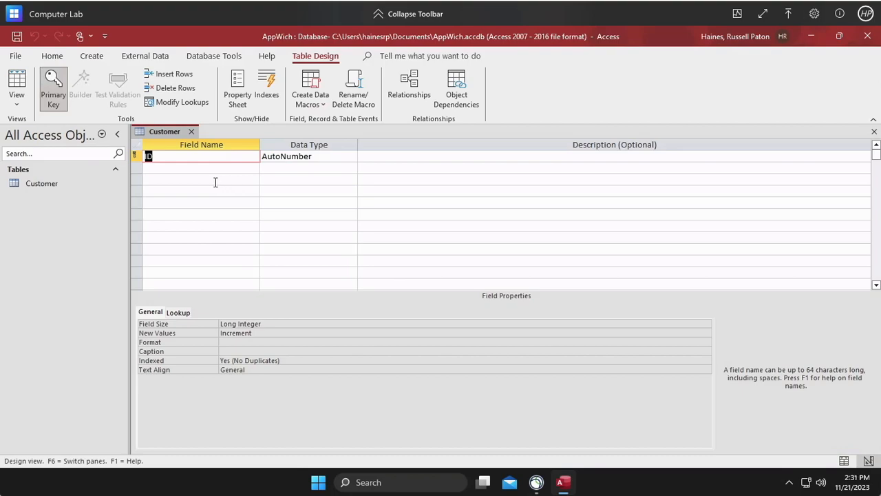
Rename the ID field as CustomerID and add a CustomerName field with the Short Text data type
text(CustomerID)
click(201, 168)
text(Customer)
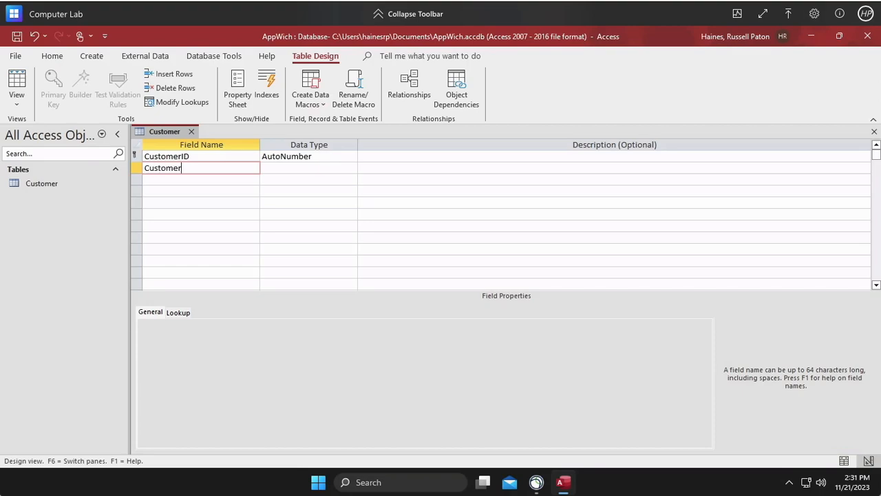
text(Name)
key(Tab)
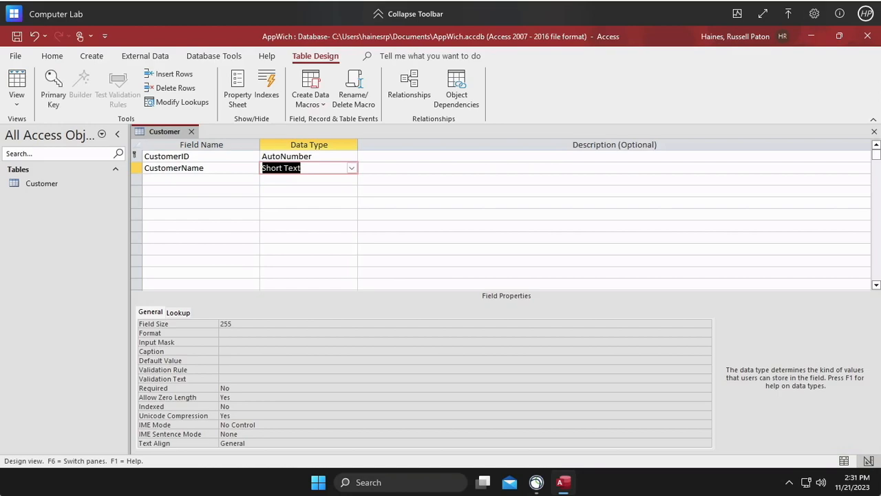
key(Down)
key(Left)
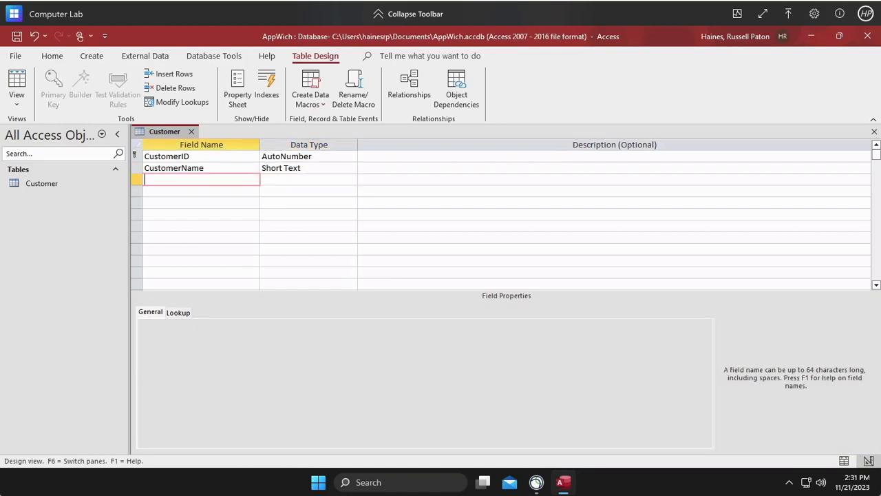
Add a StreetAddress field with the Short Text data type below CustomerName
text(StreetAddress)
key(Tab)
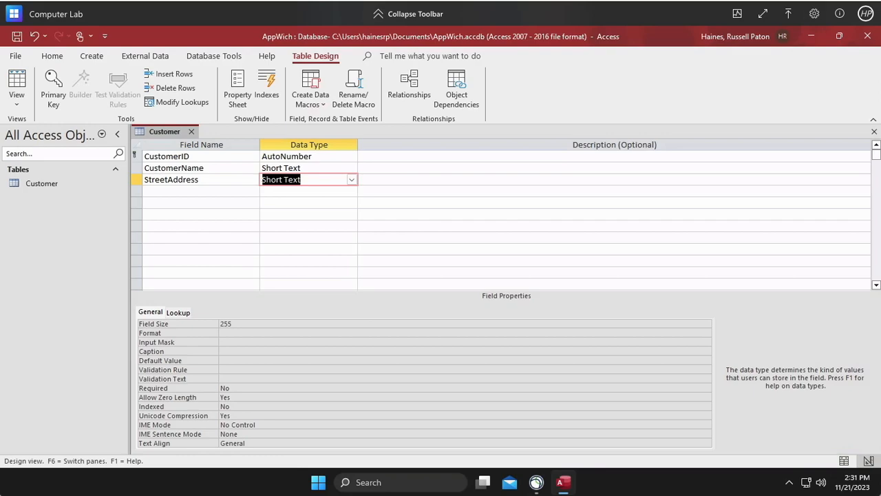
key(Tab)
key(Tab)
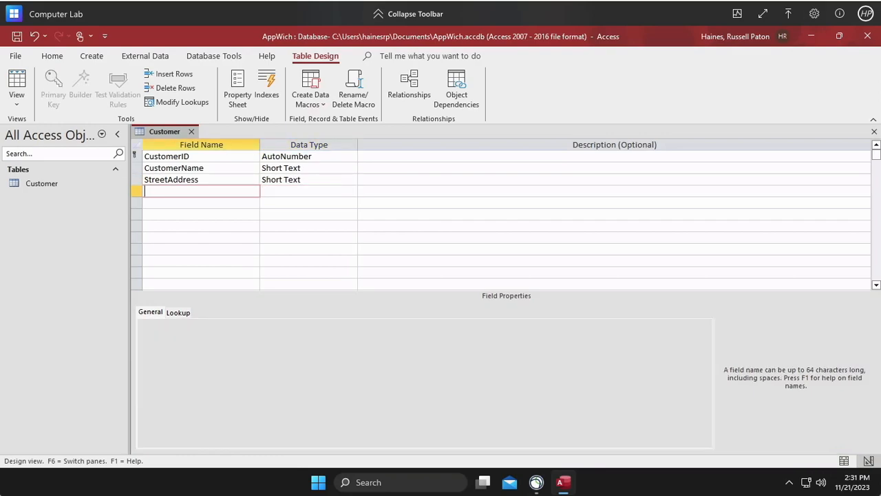
Add a ZipCode field as Short Text and set its field size to 10
text(ZipCode)
key(Tab)
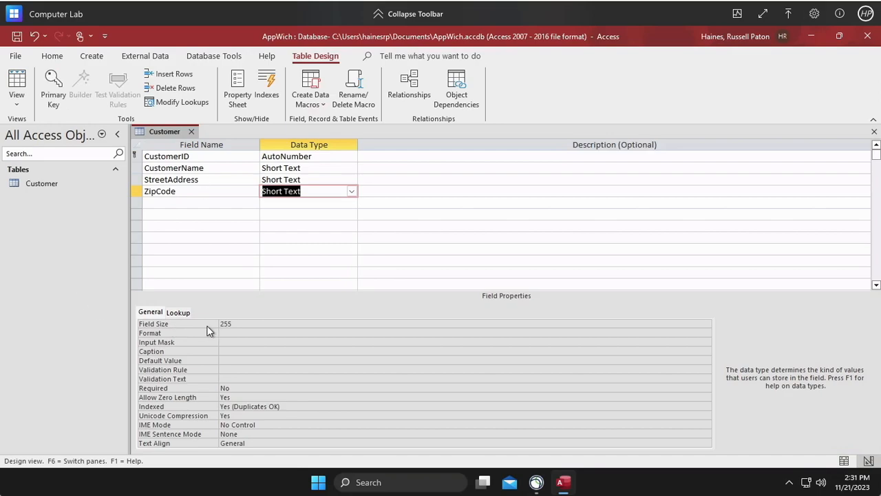
click(240, 322)
key(BackSpace)
key(BackSpace)
key(BackSpace)
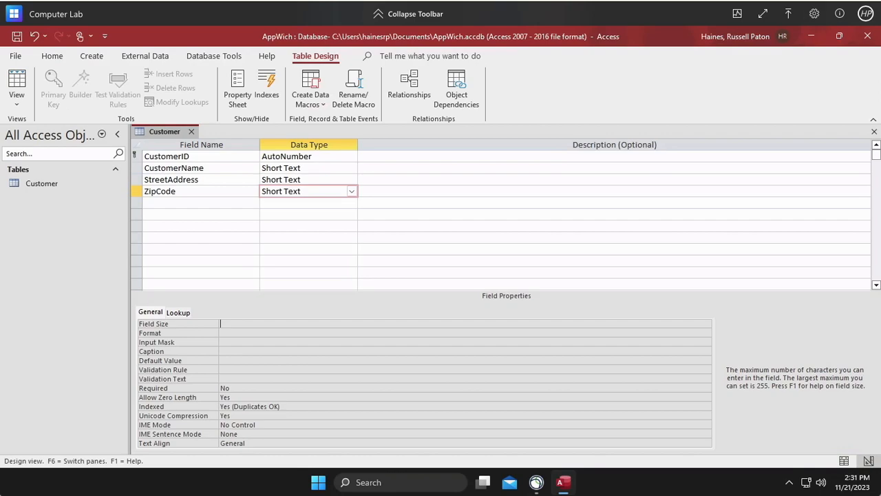
text(10)
Apply the predefined Zip Code input mask to the ZipCode field, saving the table when required
click(218, 338)
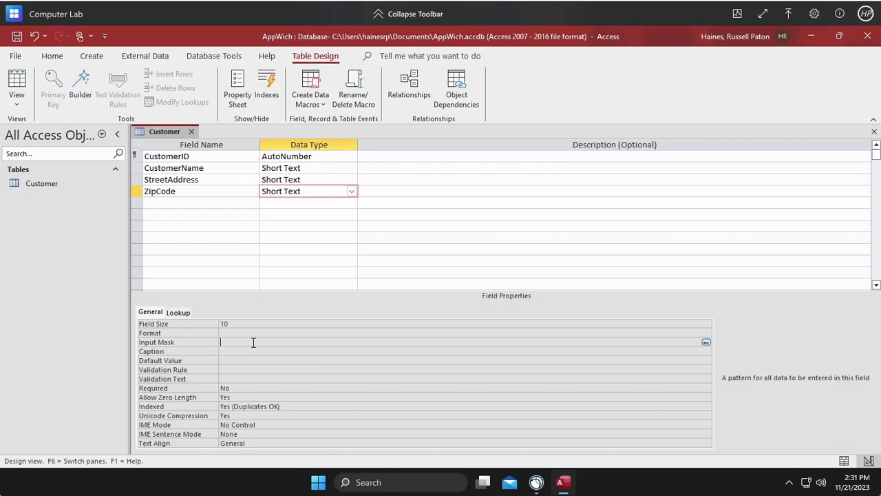
click(706, 343)
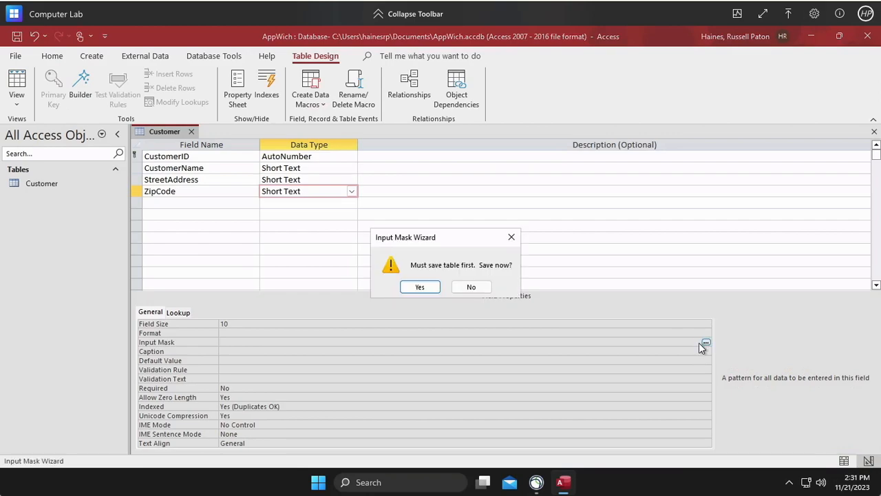
click(422, 287)
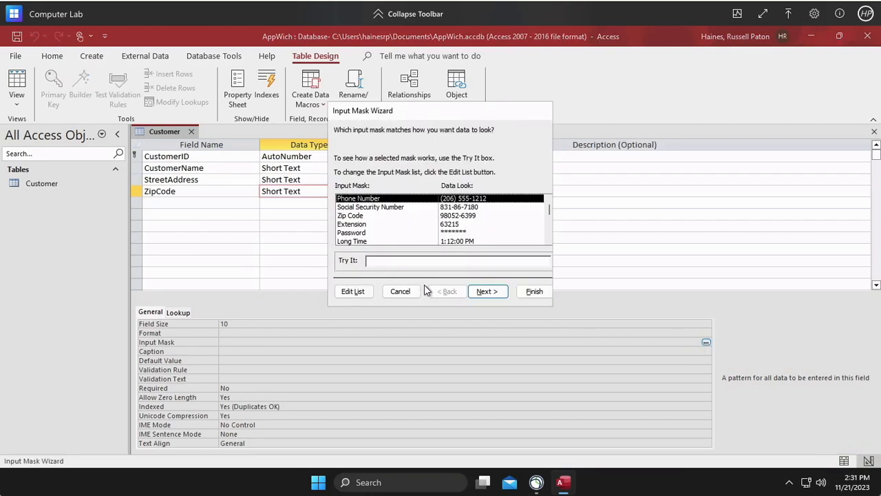
click(356, 217)
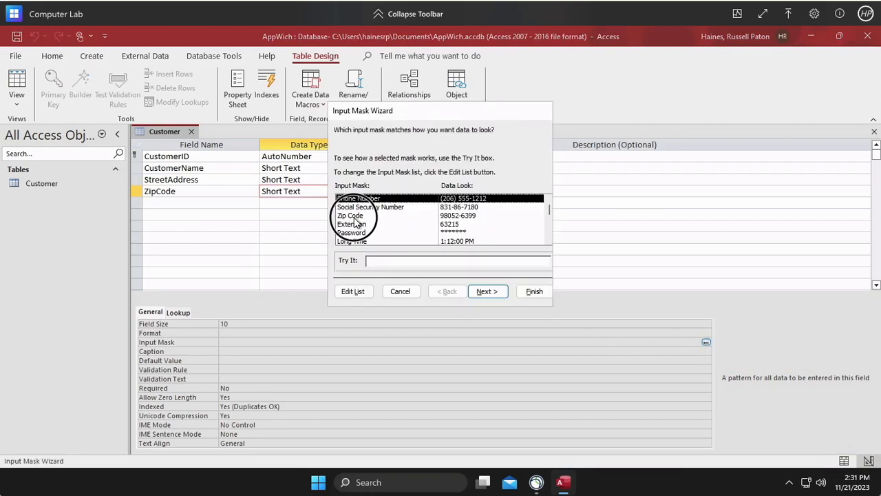
click(535, 291)
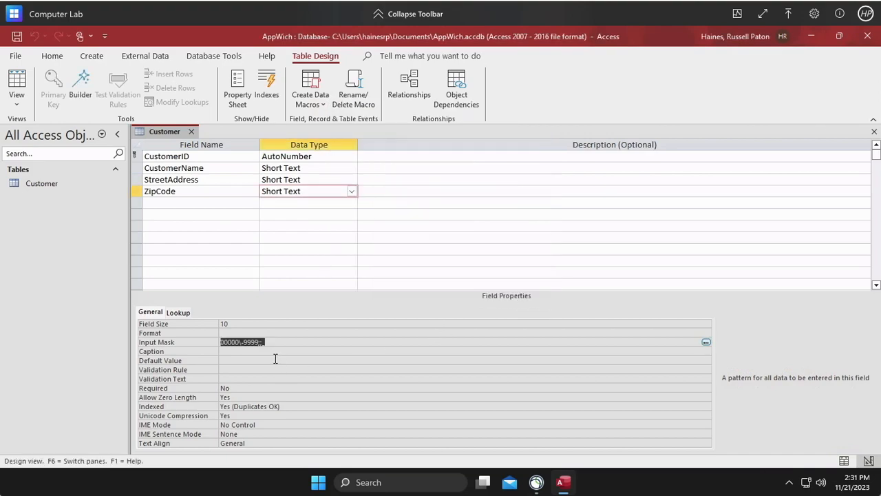
click(275, 360)
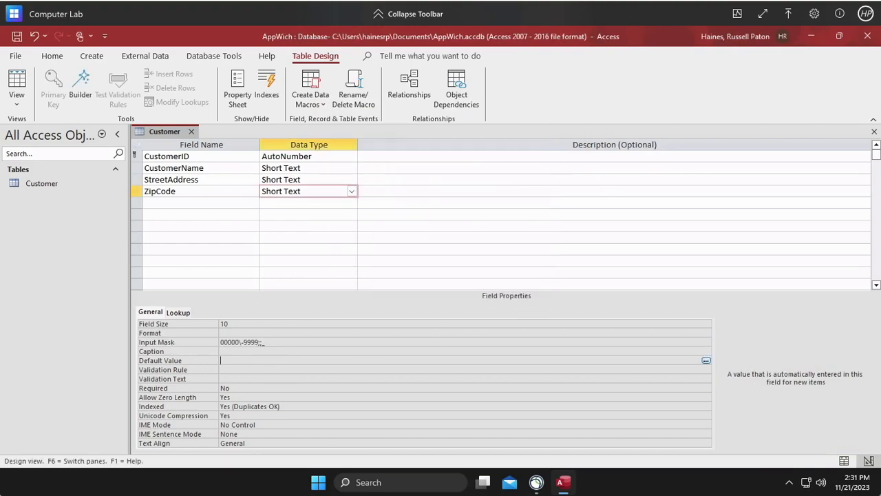
Add a PhoneNumber field as Short Text and set its field size to 14
click(171, 205)
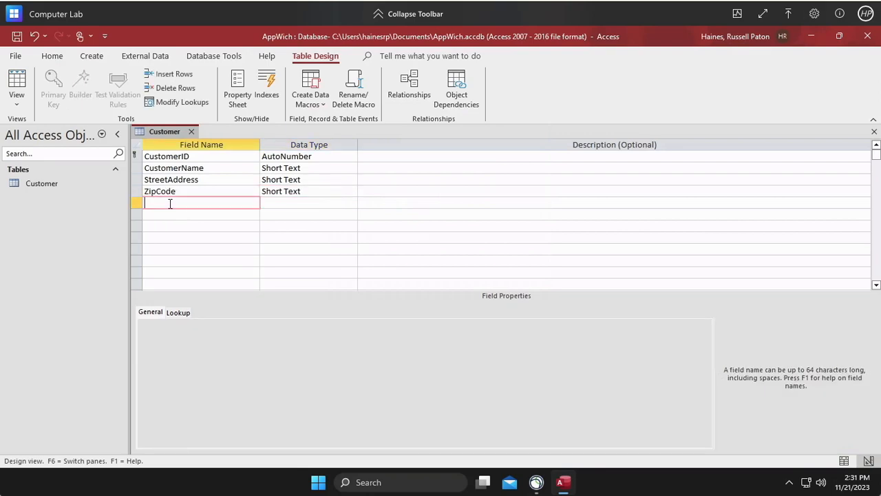
text(PhoneNumber)
key(Tab)
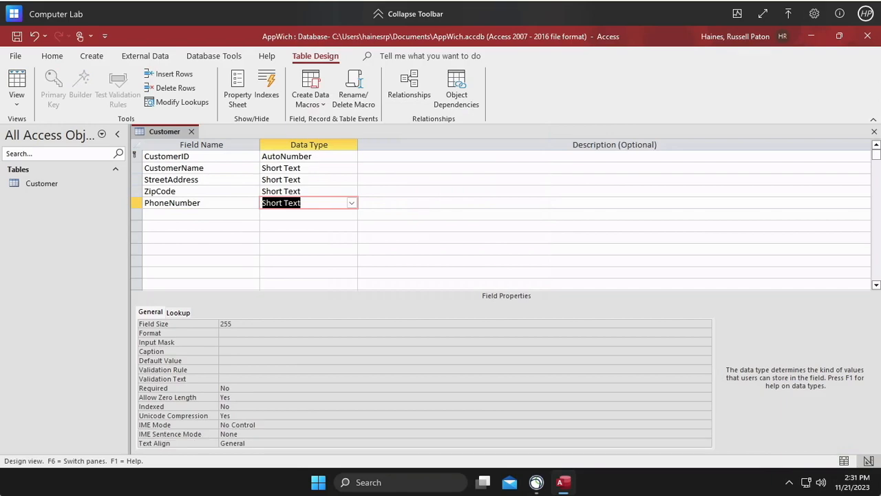
click(197, 323)
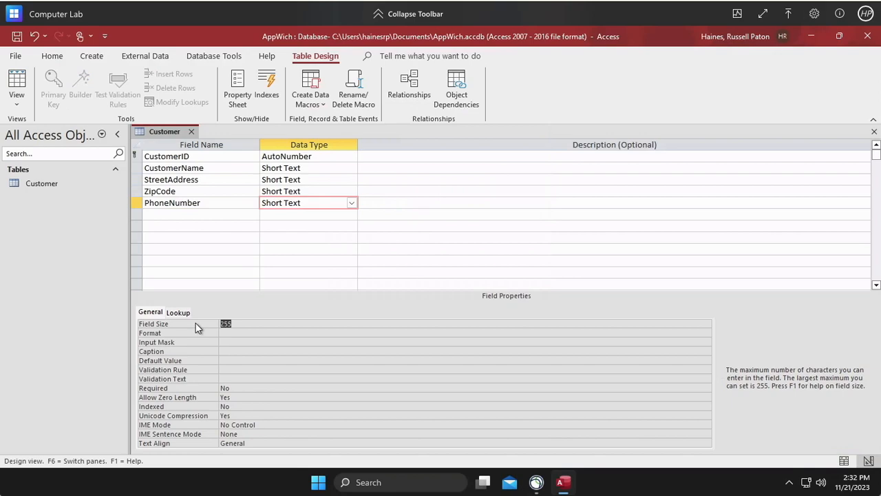
text(14)
Apply the predefined Phone Number input mask to the PhoneNumber field, saving the table when required
click(220, 341)
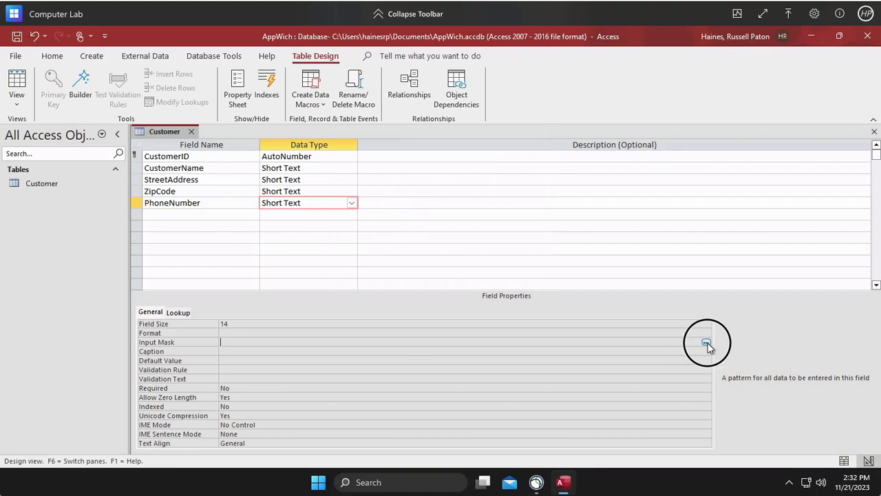
click(707, 343)
click(418, 287)
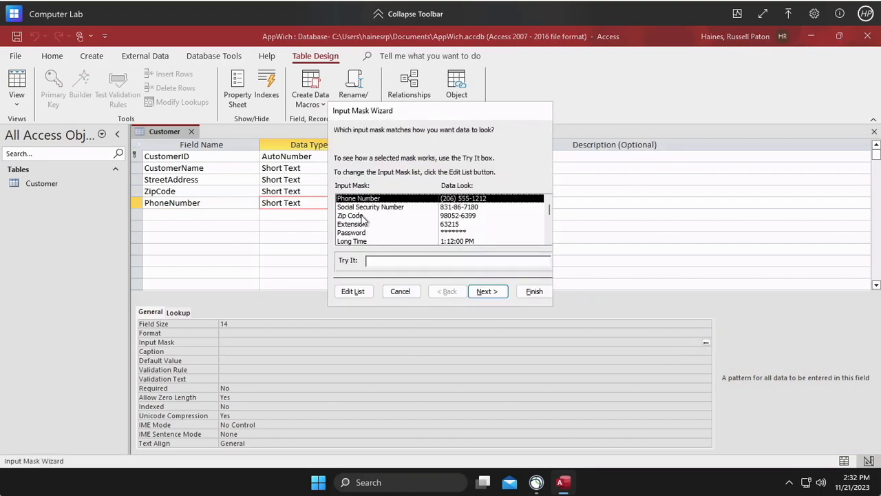
click(398, 202)
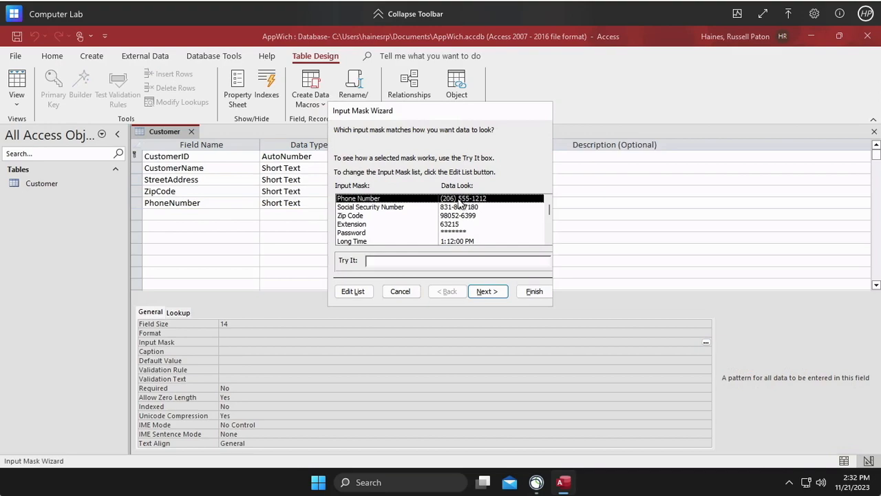
click(533, 293)
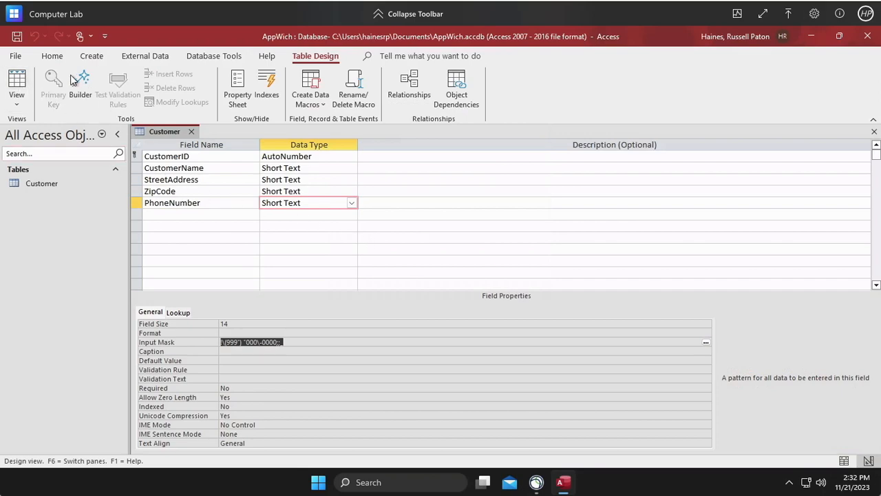
Save the Customer table design and close the table
click(17, 38)
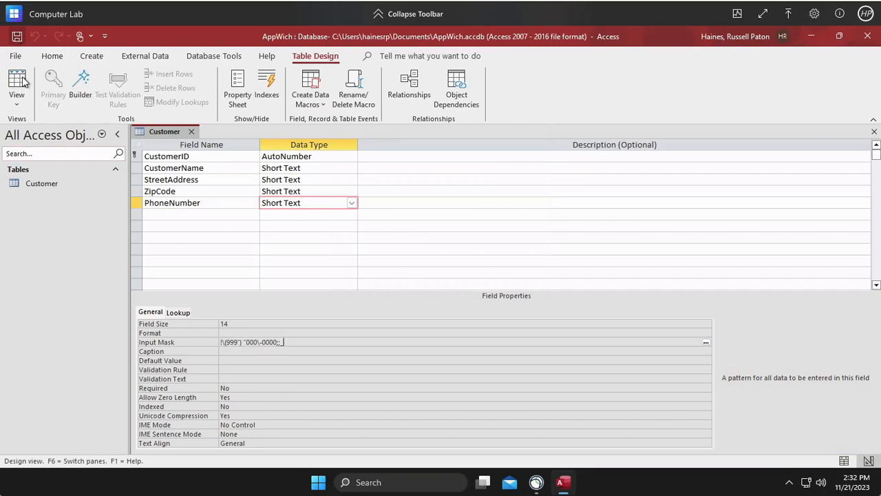
click(192, 133)
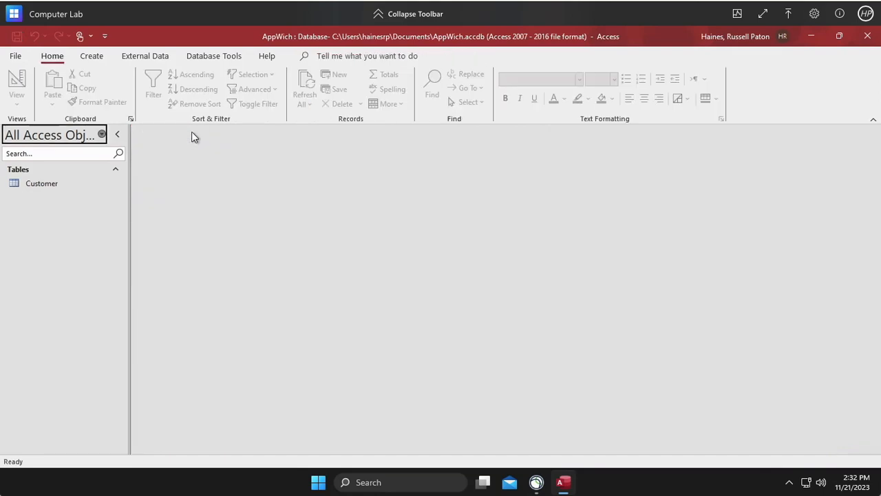
click(21, 58)
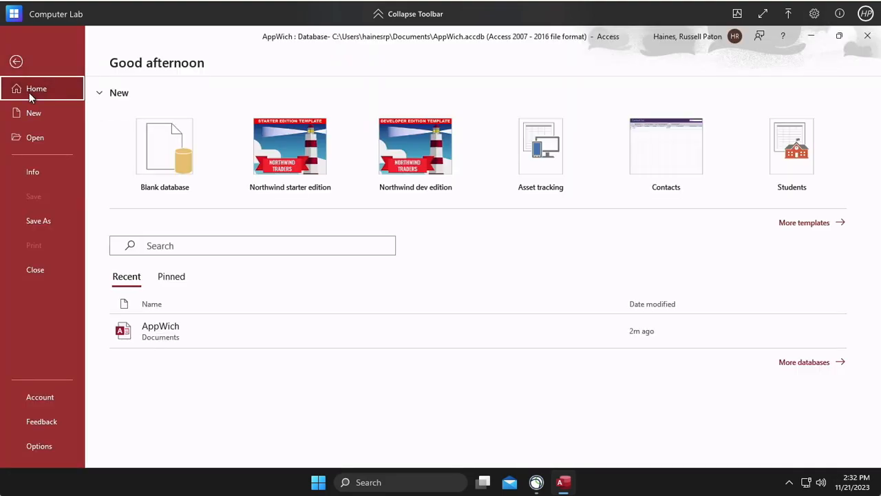
click(16, 62)
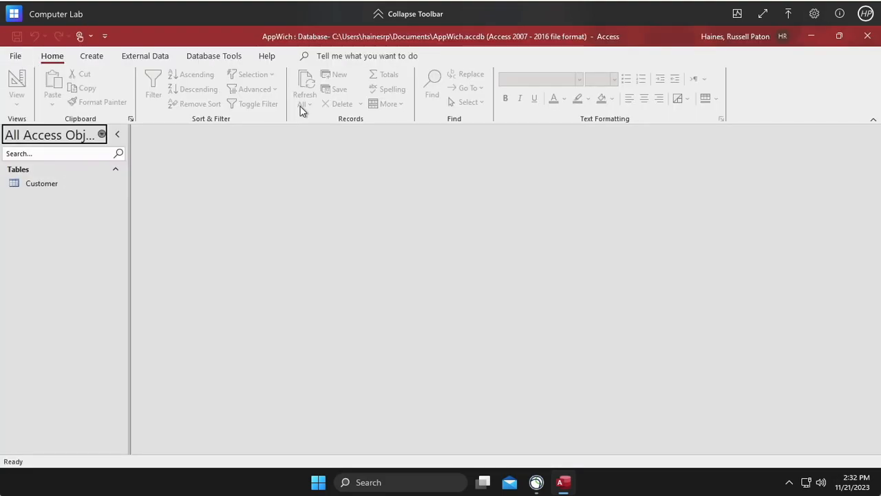
Create a new table and switch it to Design view, saving it as Order
click(99, 60)
click(68, 86)
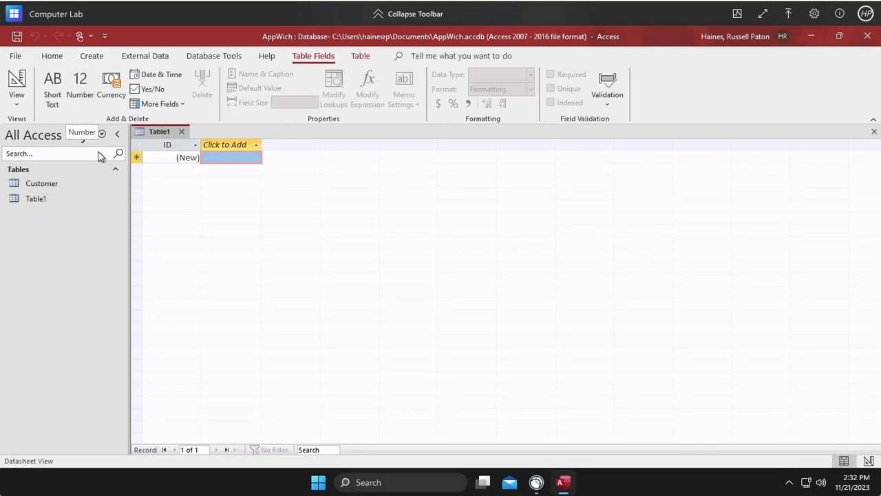
click(17, 86)
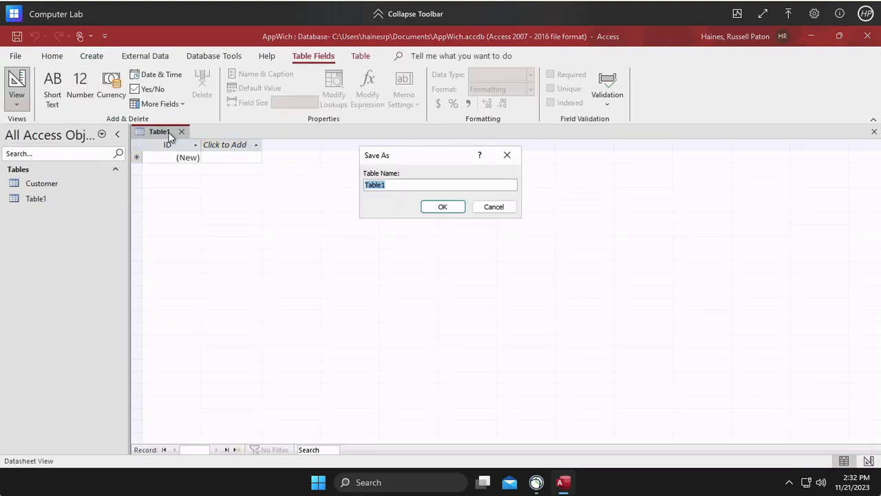
text(Order)
click(447, 208)
Rename the Order table's ID field as OrderID and add an OrderDate field with the Date/Time data type
text(OrderID)
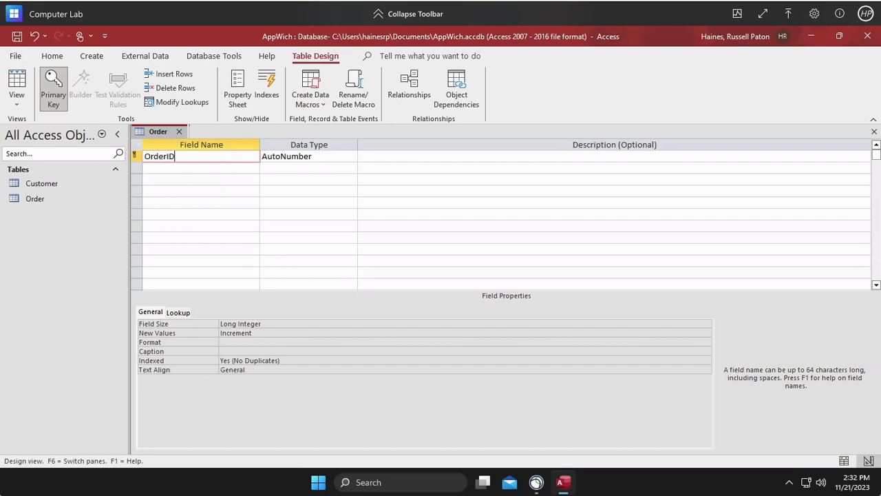
key(Down)
text(OrderDate)
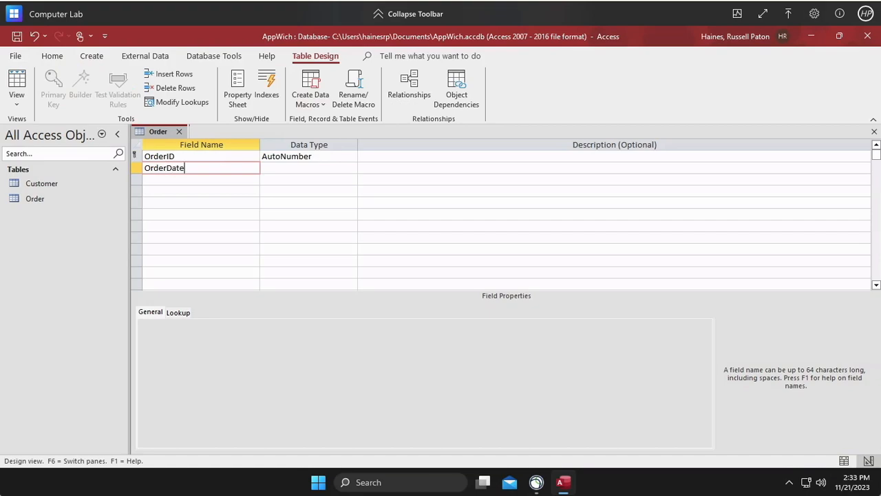
key(Tab)
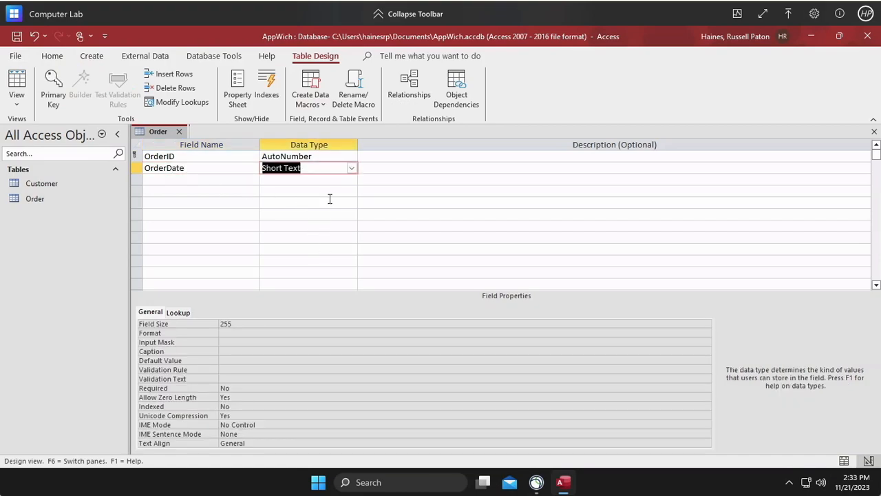
click(351, 169)
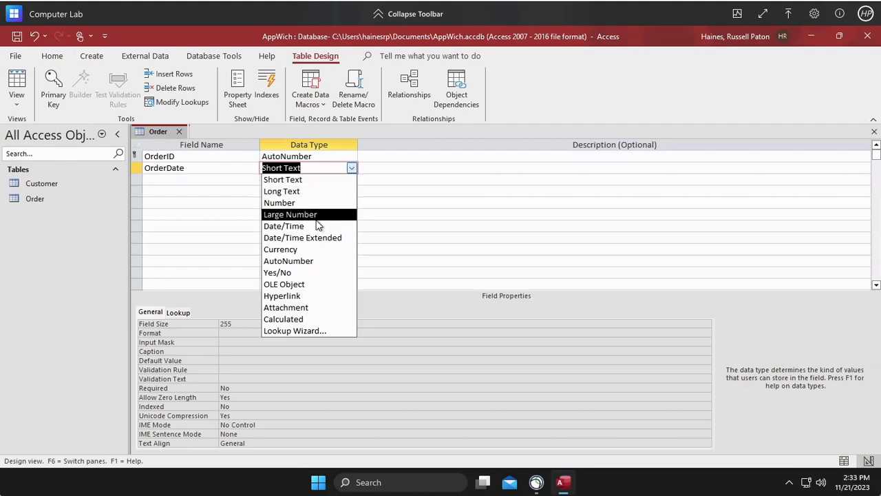
click(295, 226)
click(166, 178)
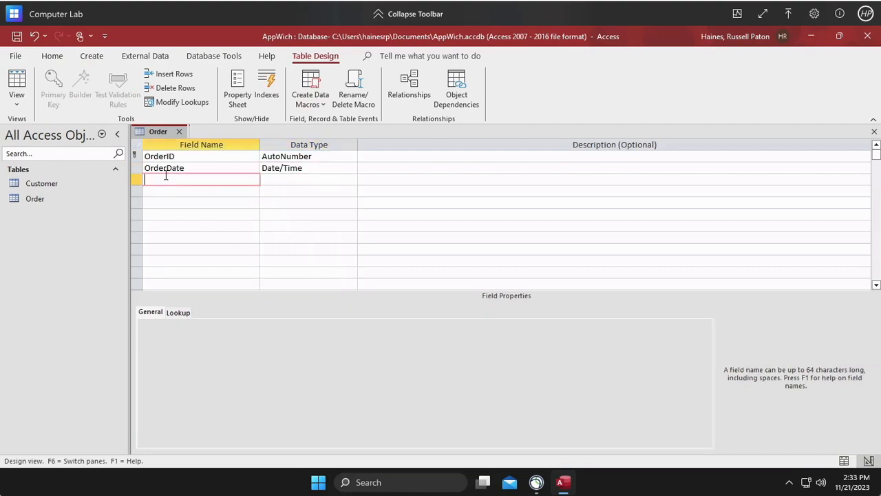
Add a StoreNumber field with the Number data type to the Order table
text(StoreNumber)
key(Tab)
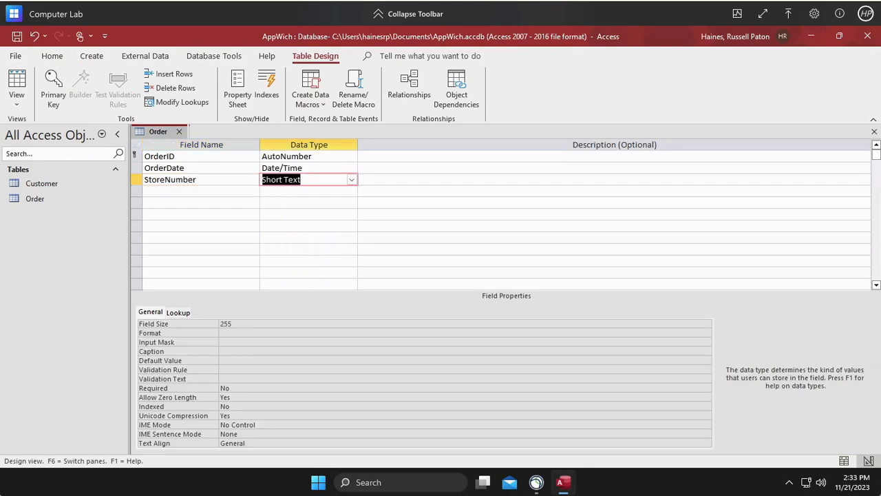
click(352, 180)
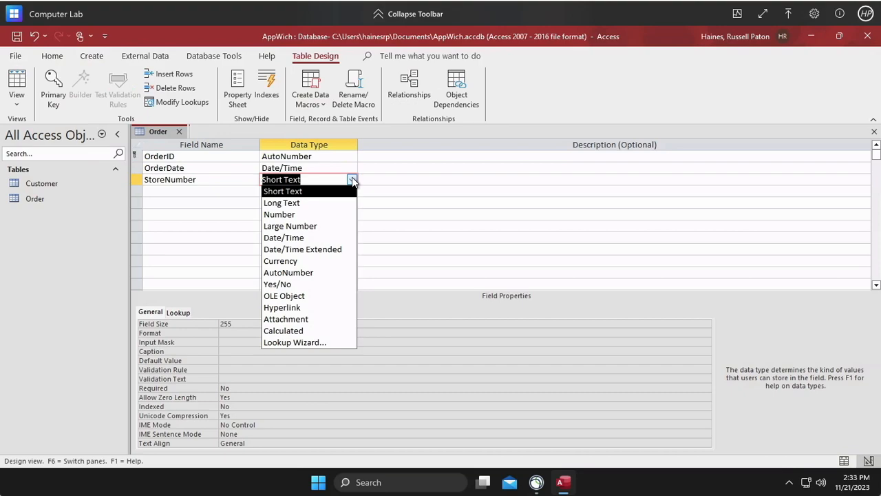
click(298, 214)
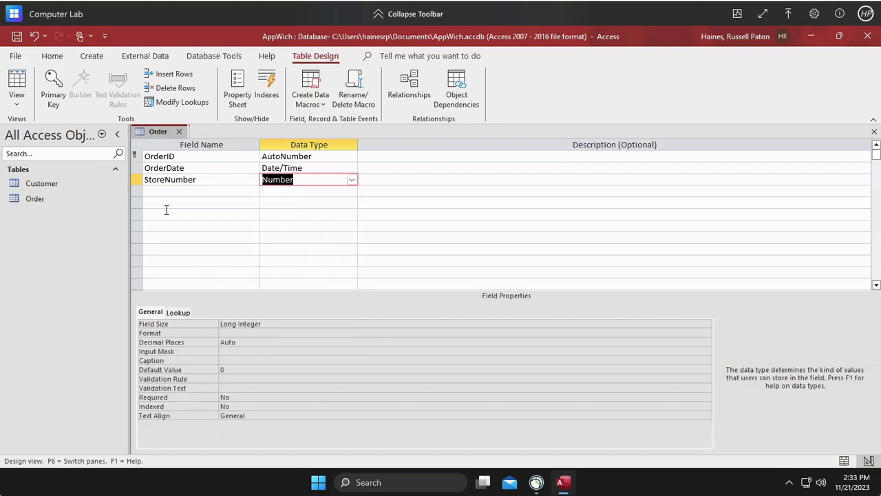
Add a MethodOfDelivery field as Short Text with a field size of 10
click(155, 191)
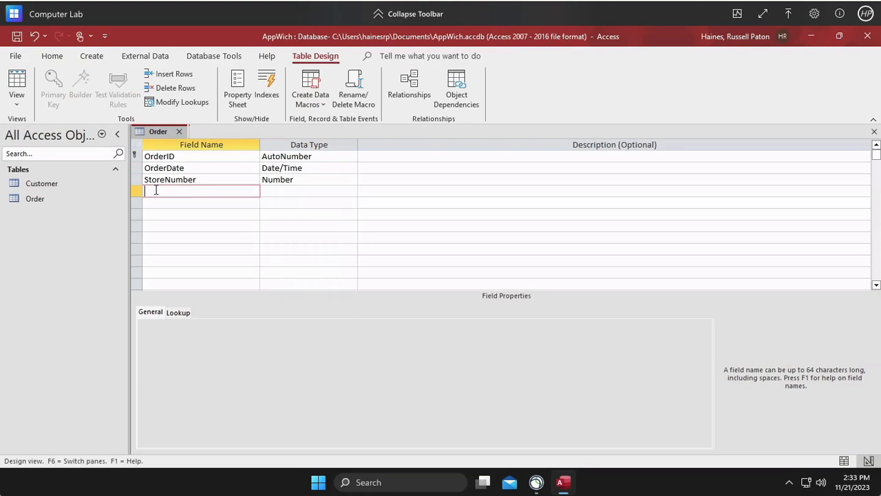
text(MethodofDelivery)
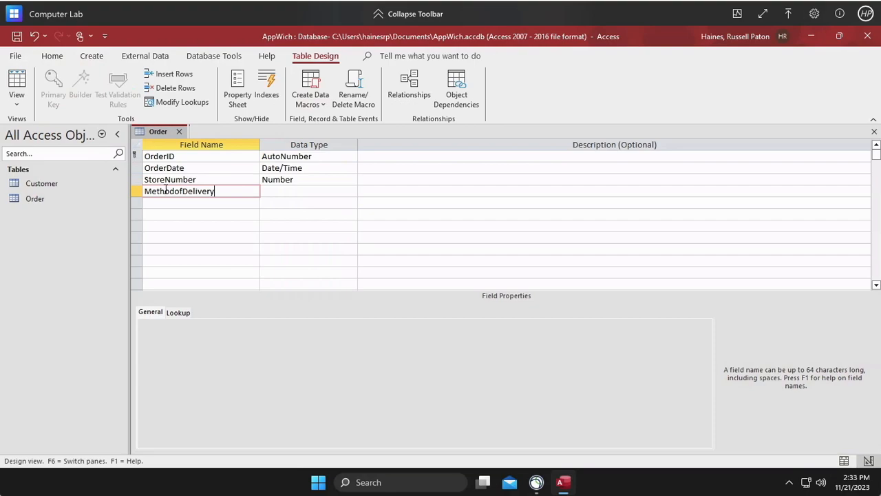
key(BackSpace)
text(O)
key(Tab)
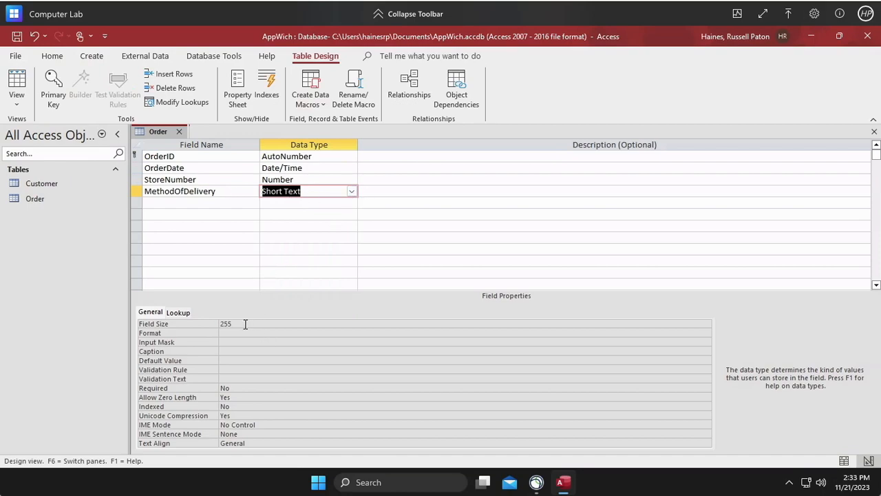
click(198, 324)
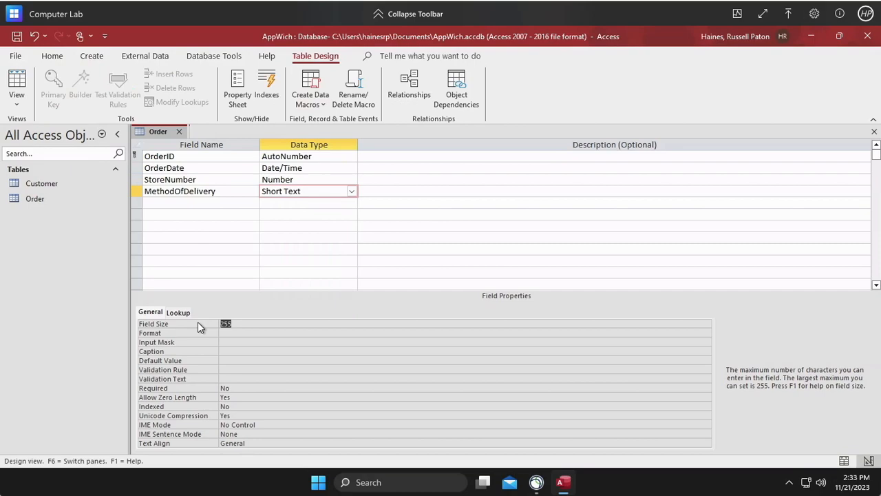
text(10)
key(Return)
Add a CustomerID field with the Number data type, and save and close the Order table
click(165, 204)
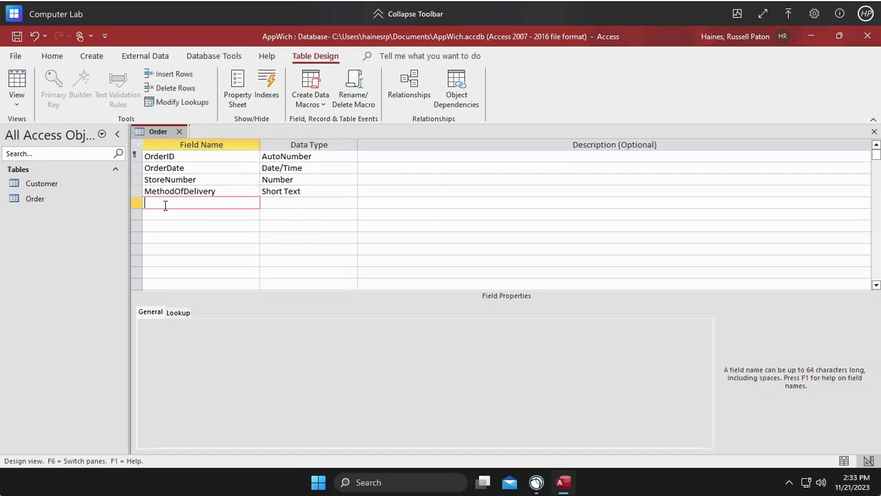
text(CustomerID)
key(Tab)
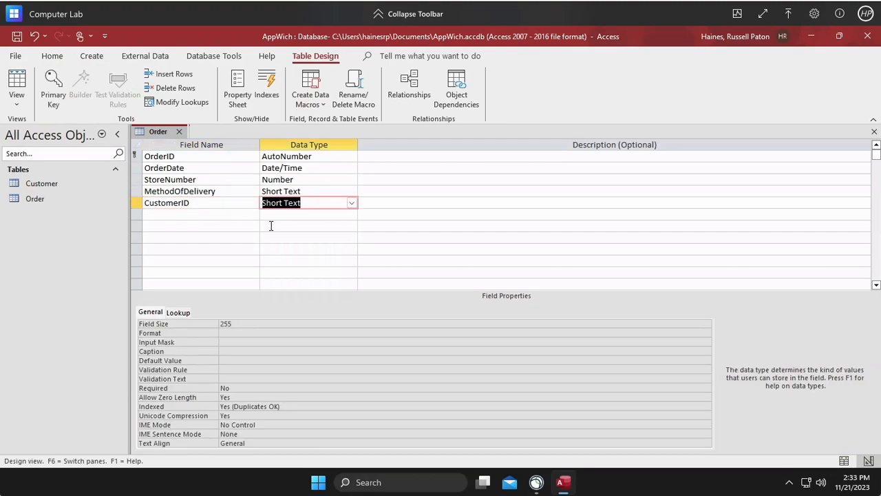
click(353, 207)
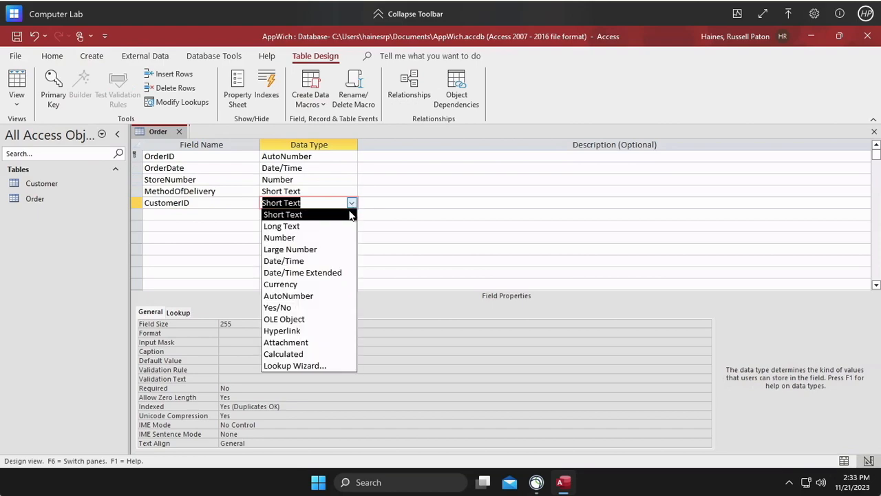
click(294, 238)
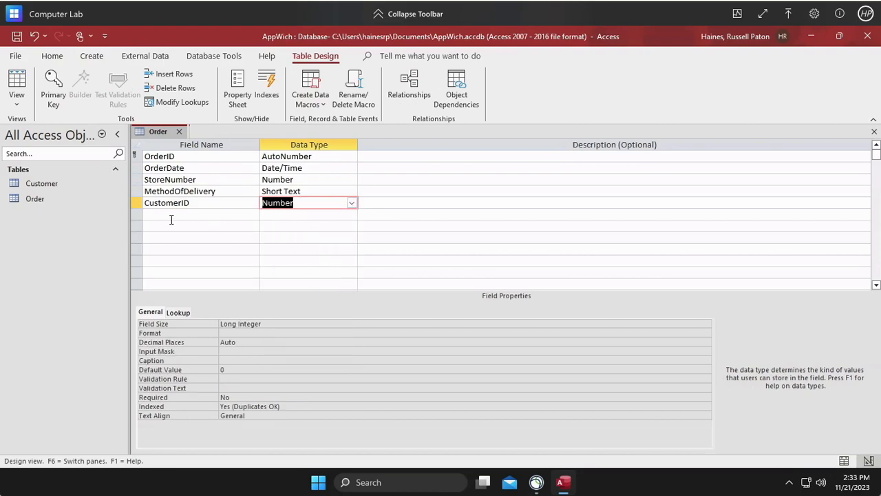
click(18, 38)
click(179, 132)
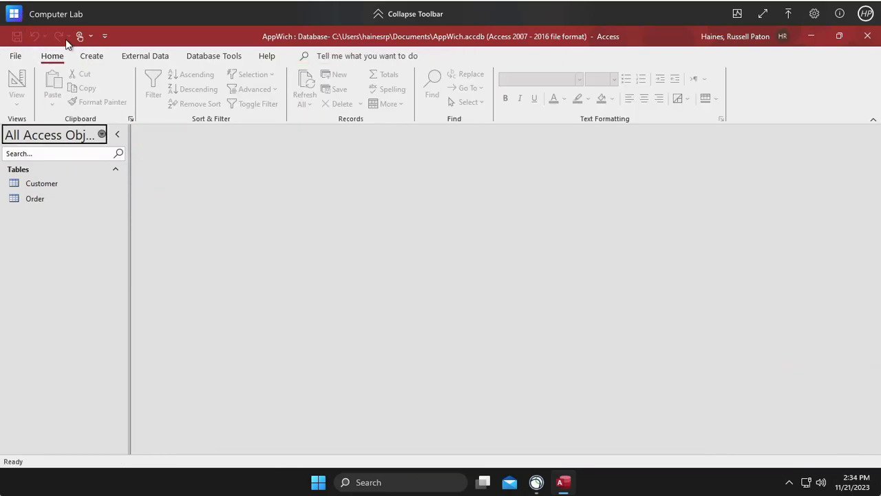
click(92, 57)
click(93, 83)
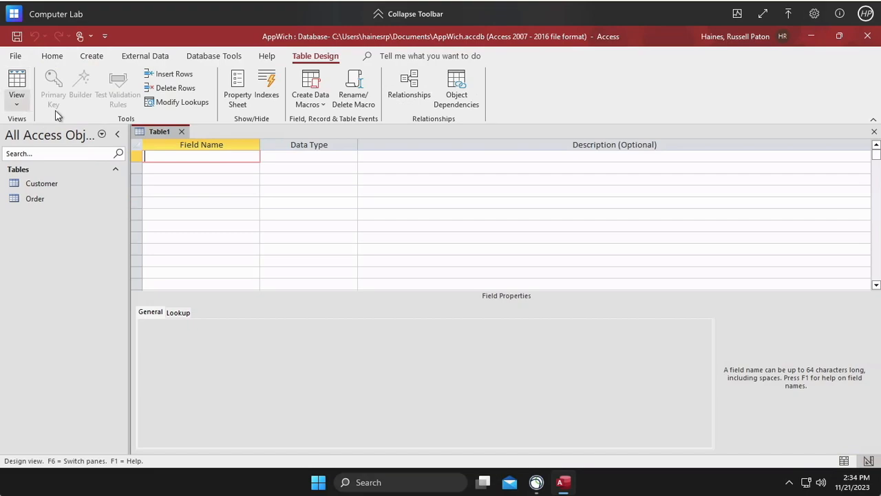
click(181, 131)
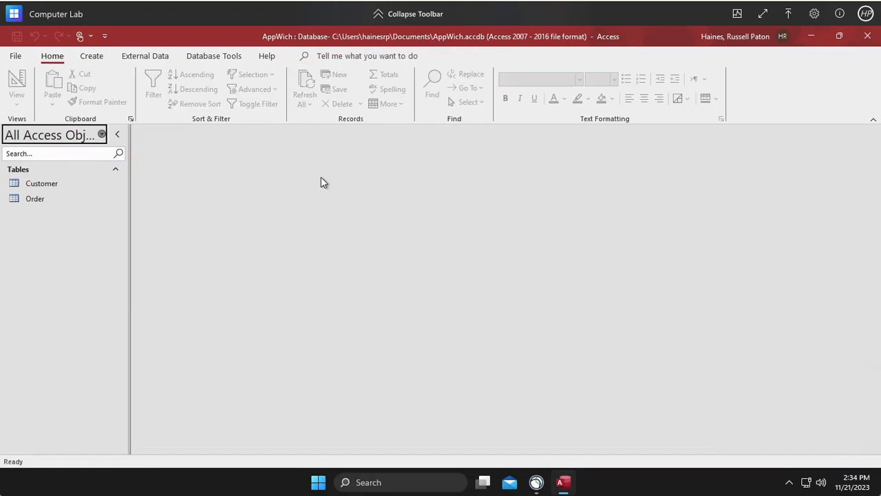
Create a new table and switch it to Design view, saving it as OrderItems
click(93, 56)
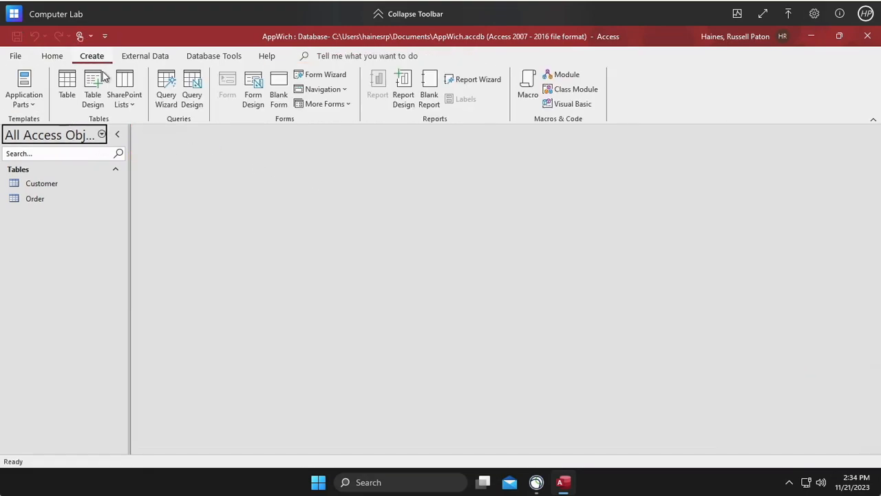
click(68, 90)
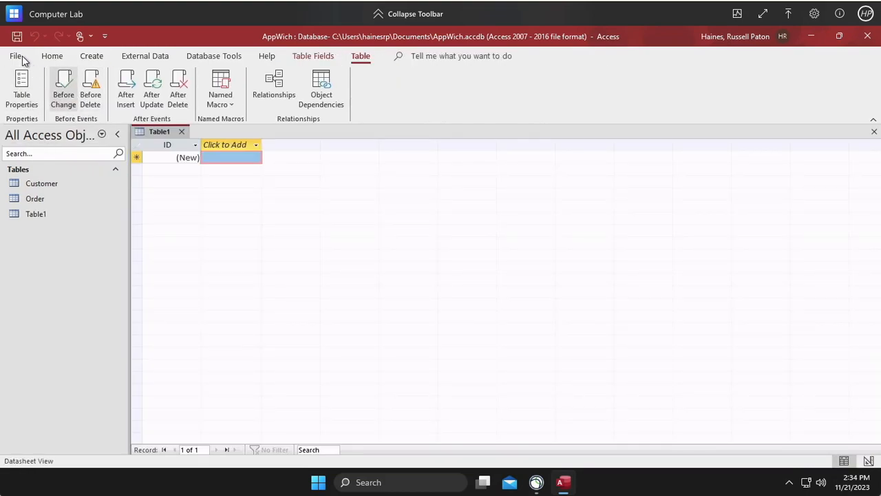
click(15, 56)
click(16, 62)
click(51, 55)
click(16, 84)
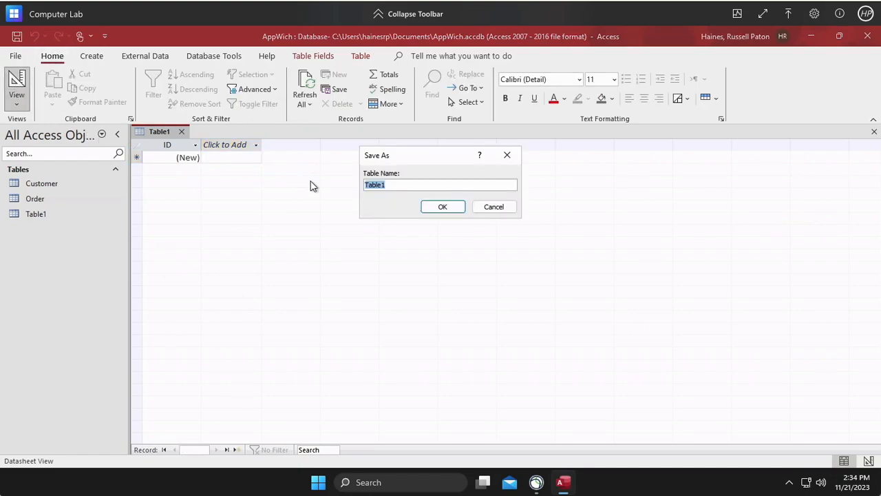
text(OrderItems)
click(444, 207)
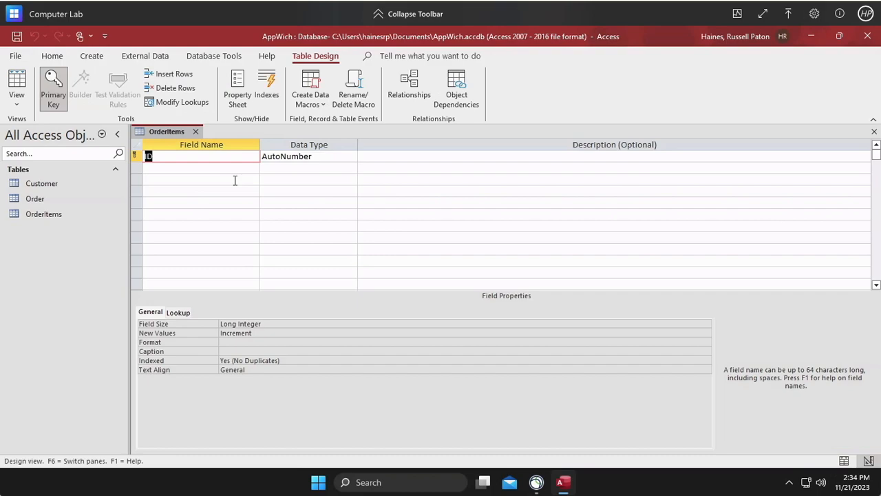
Rename the OrderItems table's ID field as OrderID and add an ItemNumber field with the Number data type
text(OrderID)
click(201, 168)
text(Items)
key(BackSpace)
text(Number)
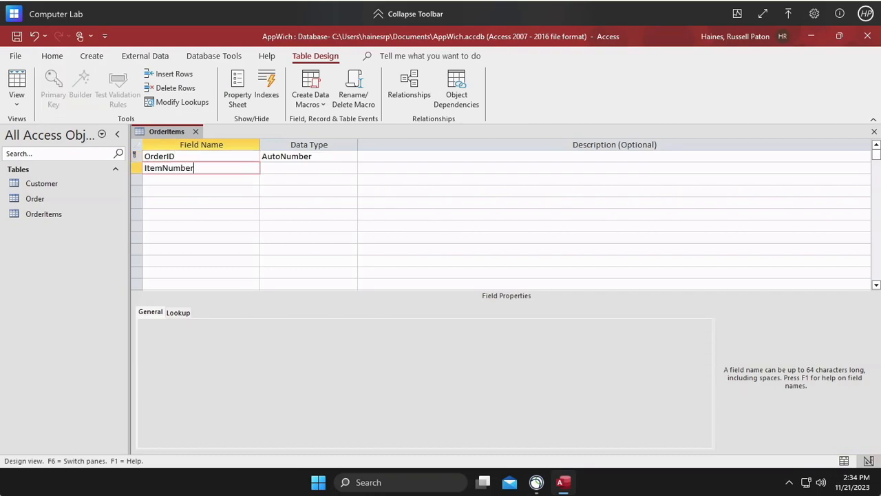
key(Tab)
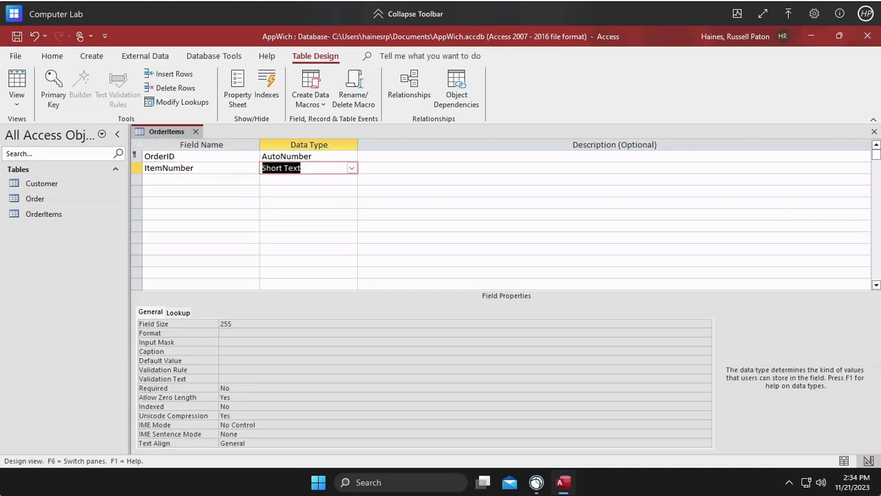
text(number)
key(Down)
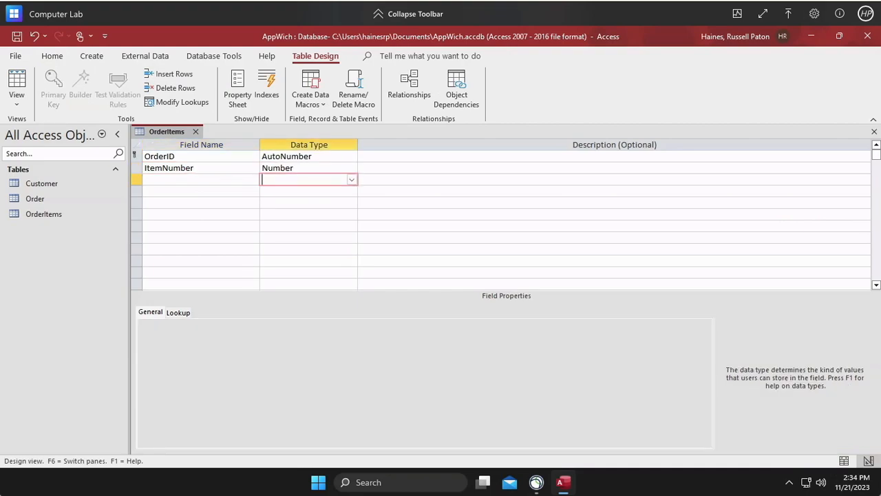
Set the data type of the OrderID field in OrderItems to Number
click(288, 156)
click(351, 157)
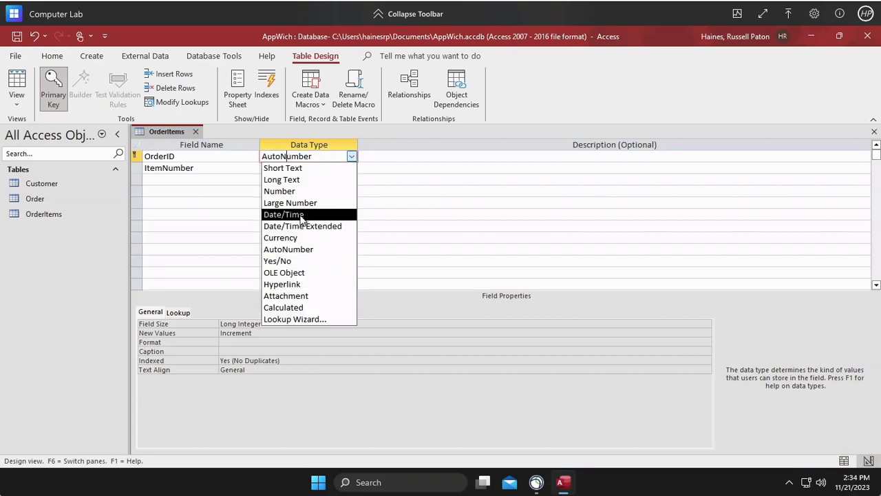
click(289, 192)
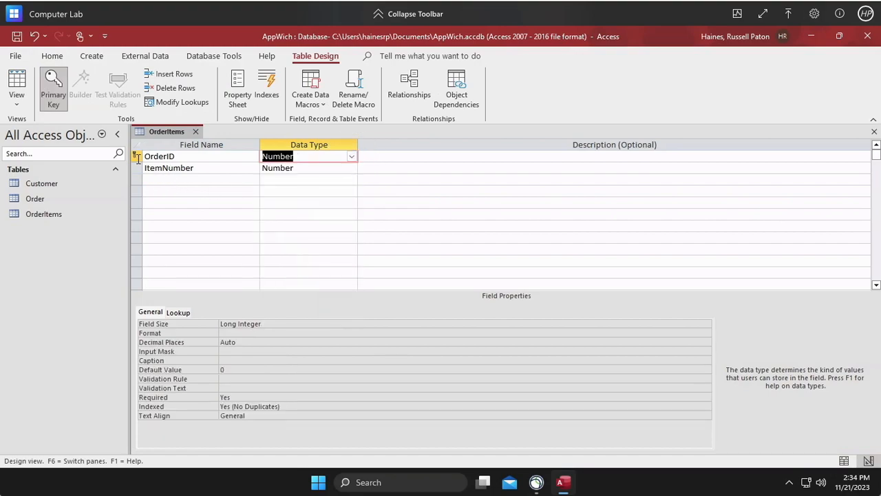
Try to set OrderID and ItemNumber together as the composite primary key of OrderItems
drag(135, 157, 135, 169)
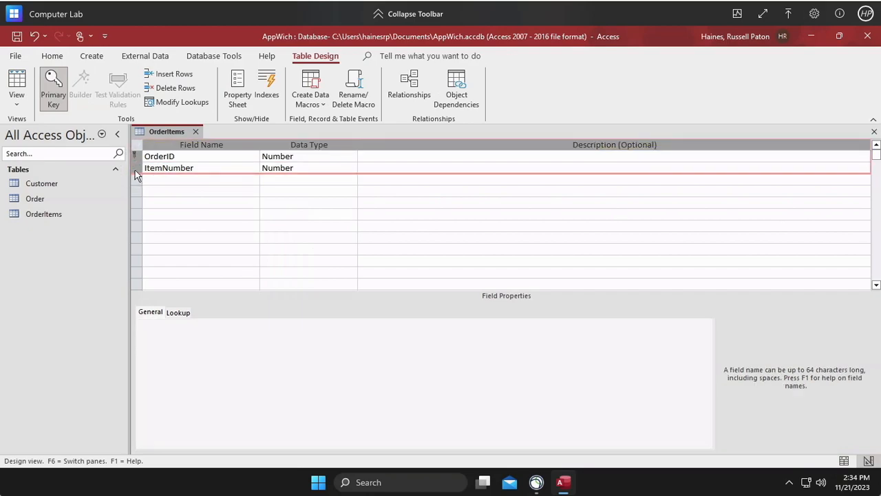
right_click(136, 174)
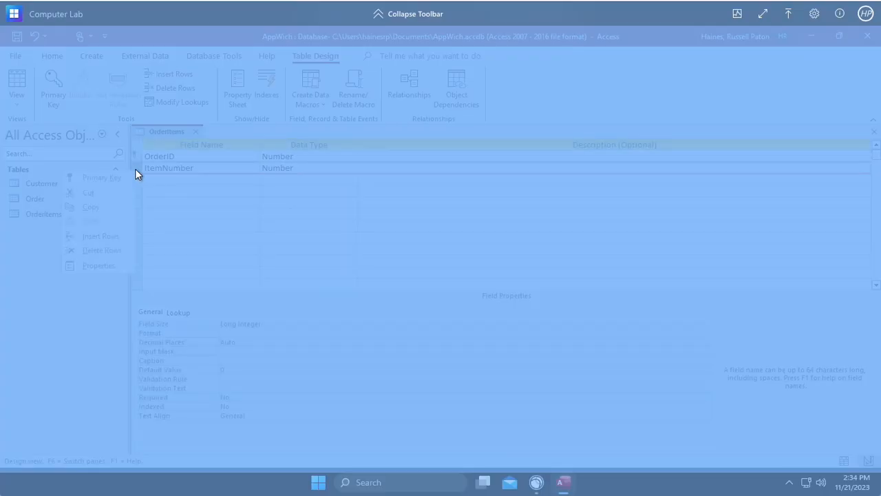
click(106, 177)
click(154, 168)
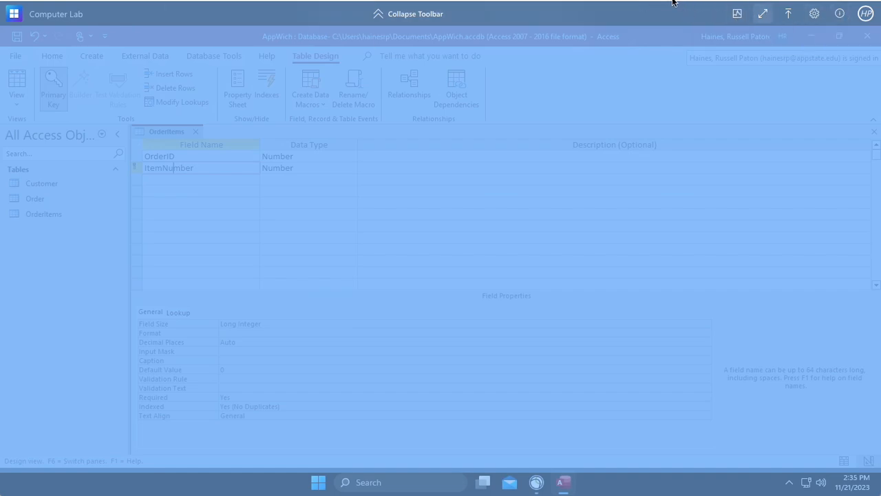
click(383, 14)
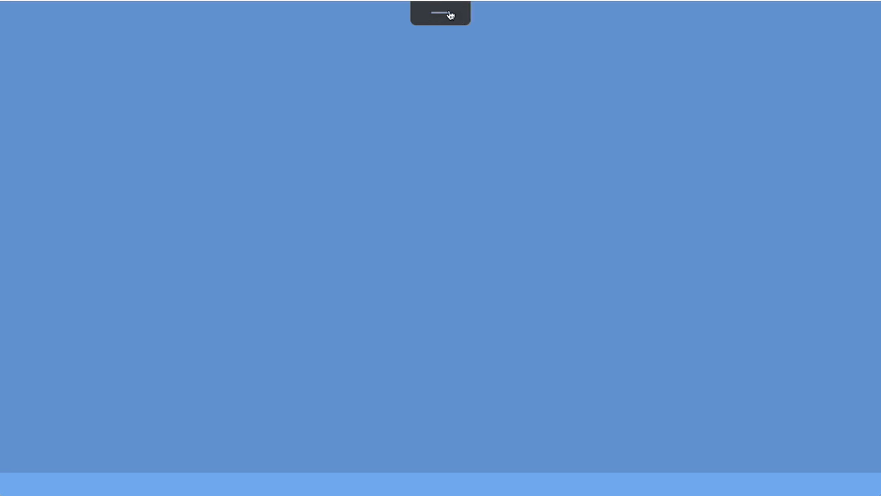
click(449, 13)
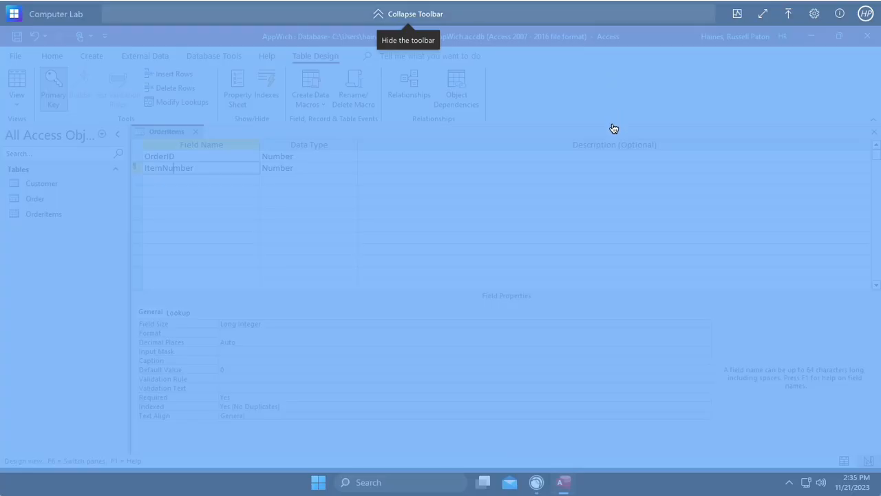
click(581, 101)
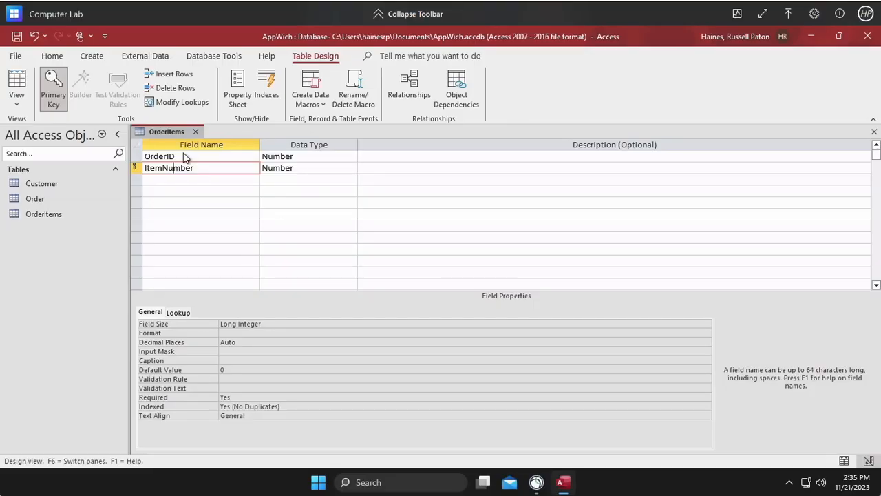
Add a QuantitySold field with the Number data type to the OrderItems table
click(176, 181)
text(Qua)
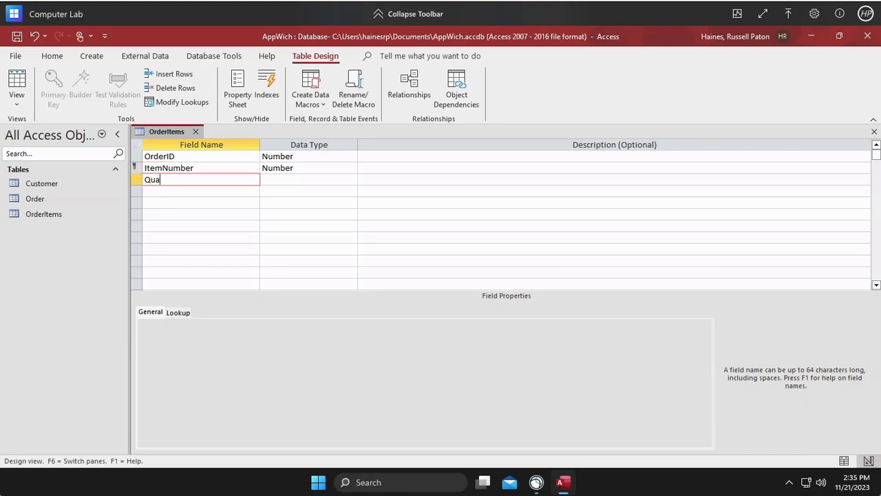
text(ntitySold)
key(Tab)
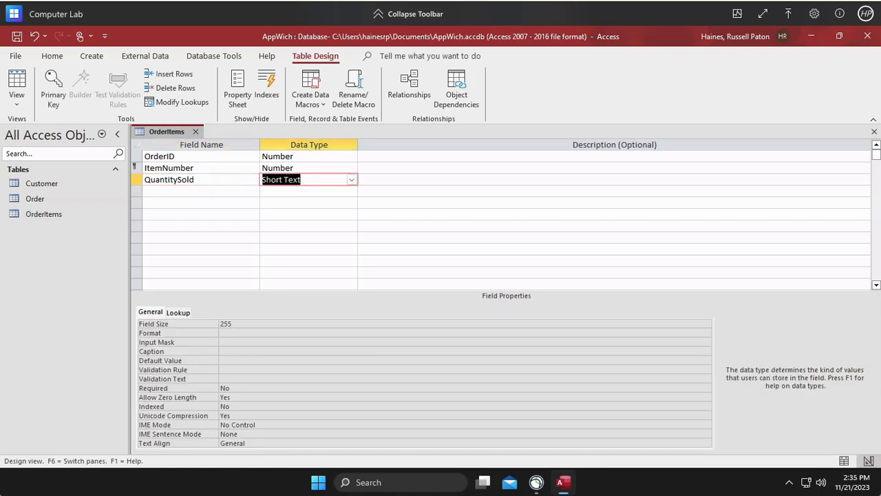
text(nu)
key(BackSpace)
key(BackSpace)
key(BackSpace)
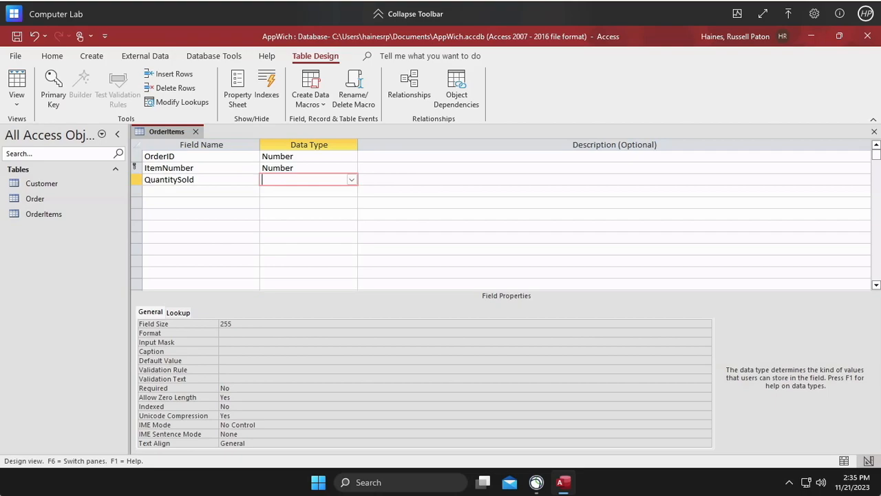
click(352, 180)
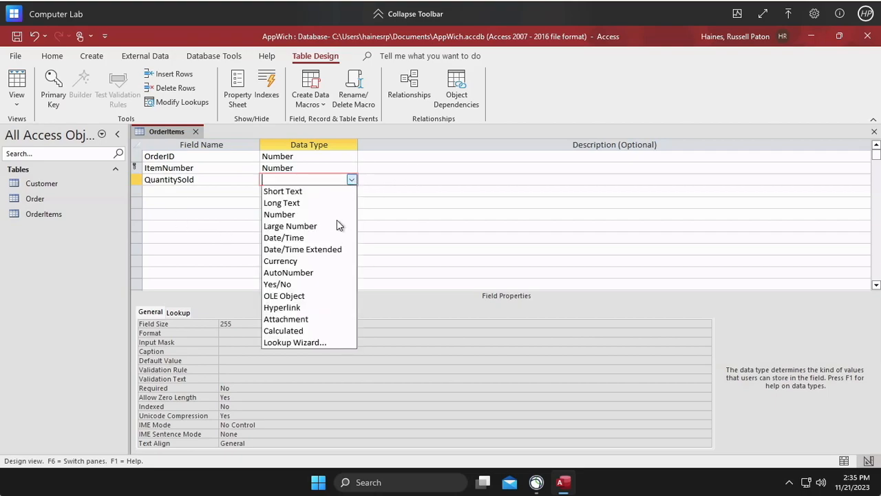
click(293, 215)
Choose Long Integer as the field size of the QuantitySold field
click(257, 325)
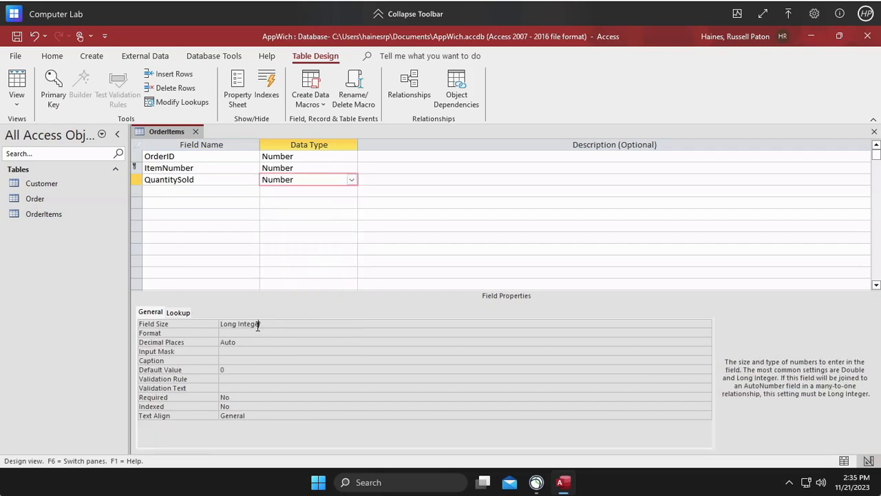
click(706, 324)
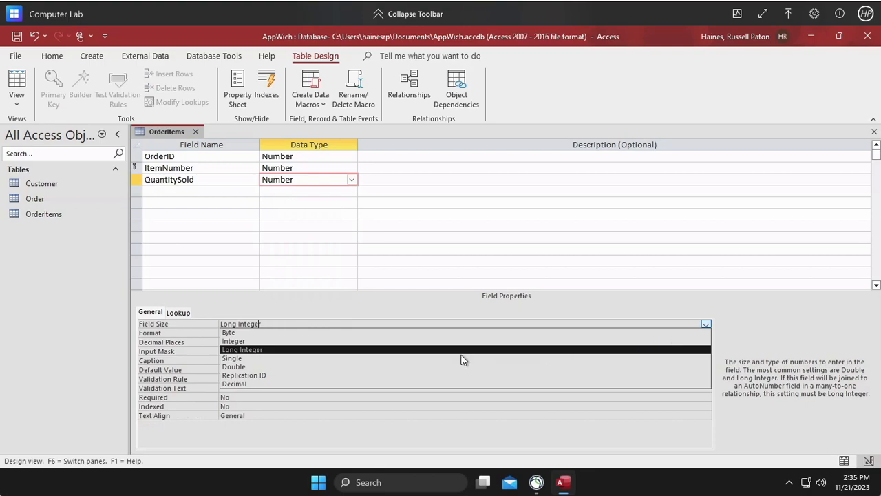
click(269, 351)
click(211, 193)
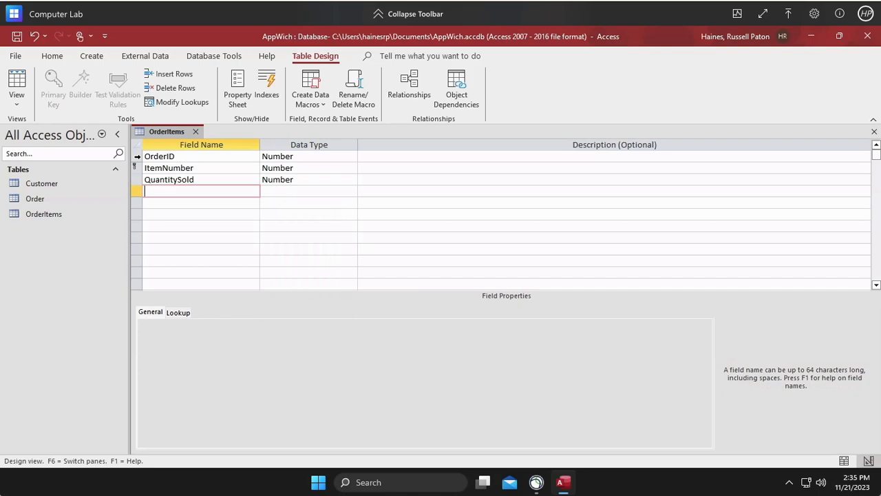
Make OrderID and ItemNumber the composite primary key of OrderItems, and close the table with its design changes saved
drag(136, 156, 136, 169)
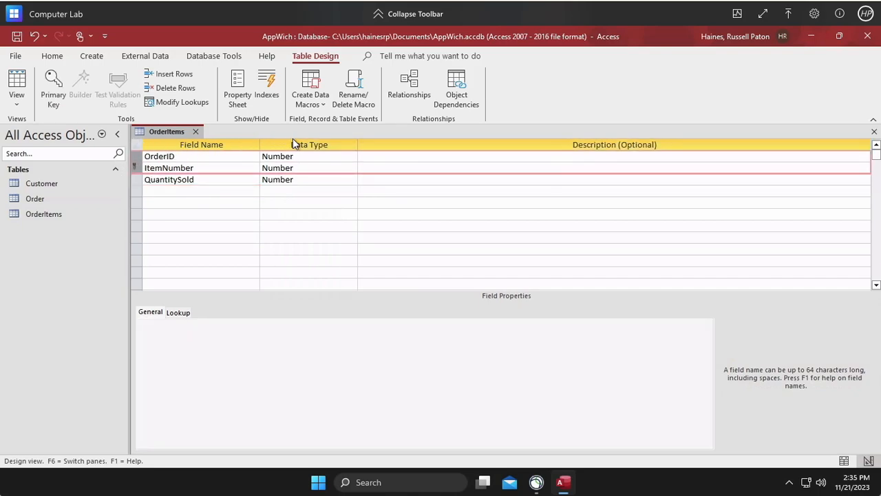
click(56, 83)
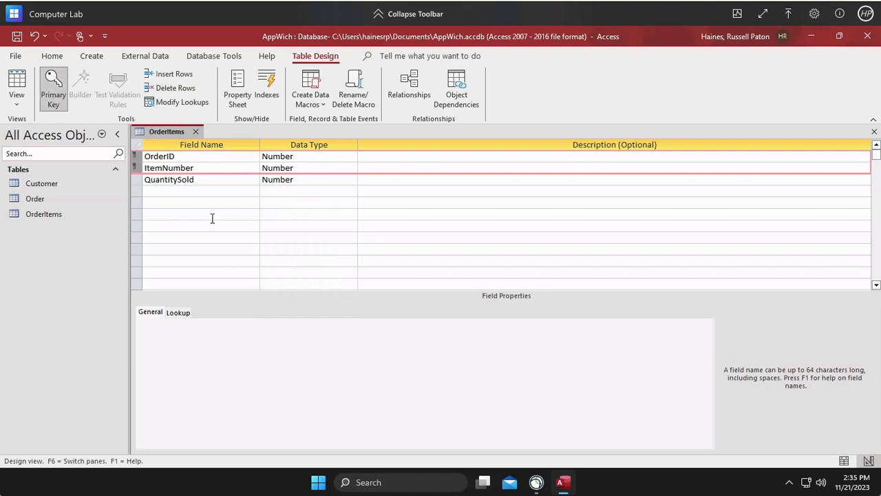
click(196, 132)
click(398, 286)
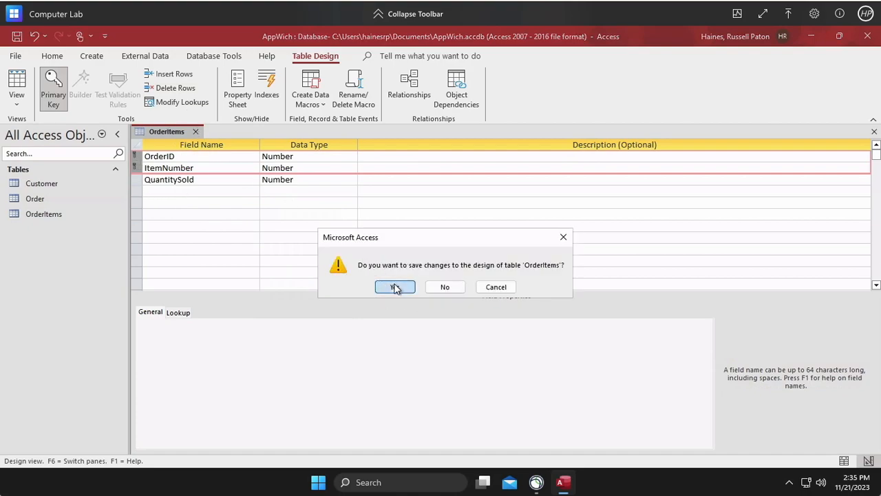
Create a new table and open it in Design View, saving it as Item
click(91, 57)
click(68, 88)
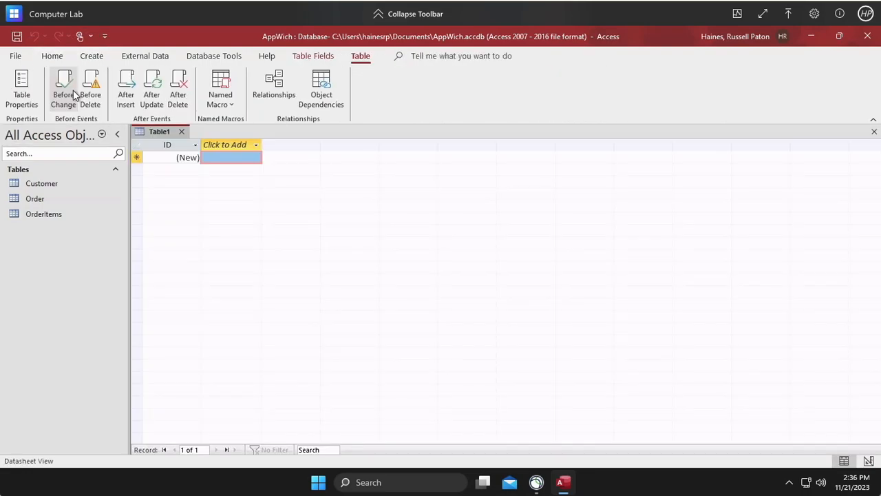
click(51, 56)
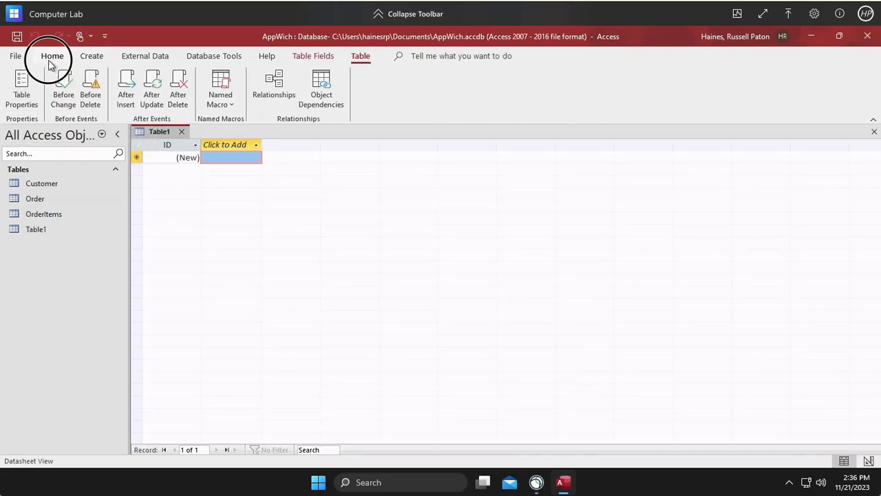
click(18, 87)
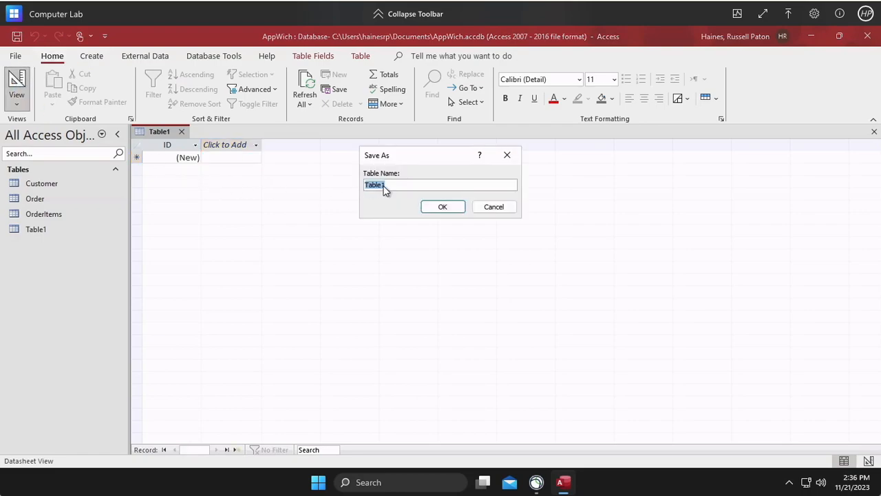
text(Item)
click(435, 207)
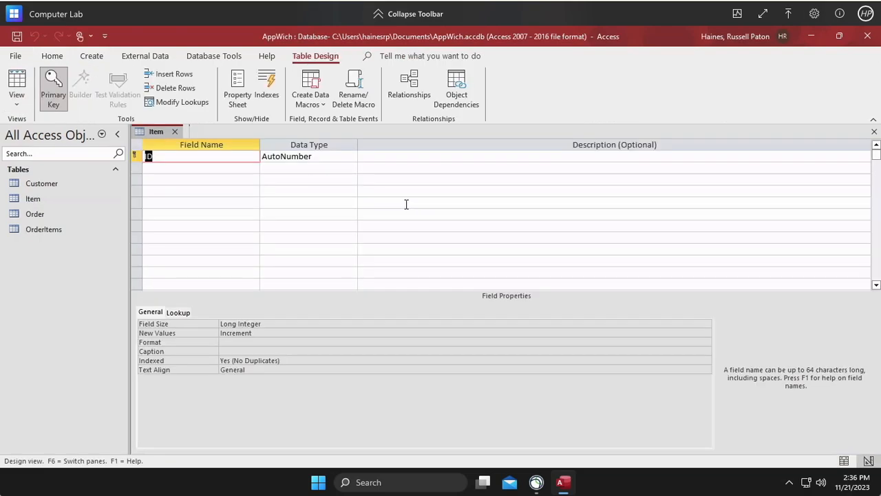
Rename the Item table's ID field as ItemNumber and add an ItemDescription field with the Short Text data type
text(ItemNumber)
key(Tab)
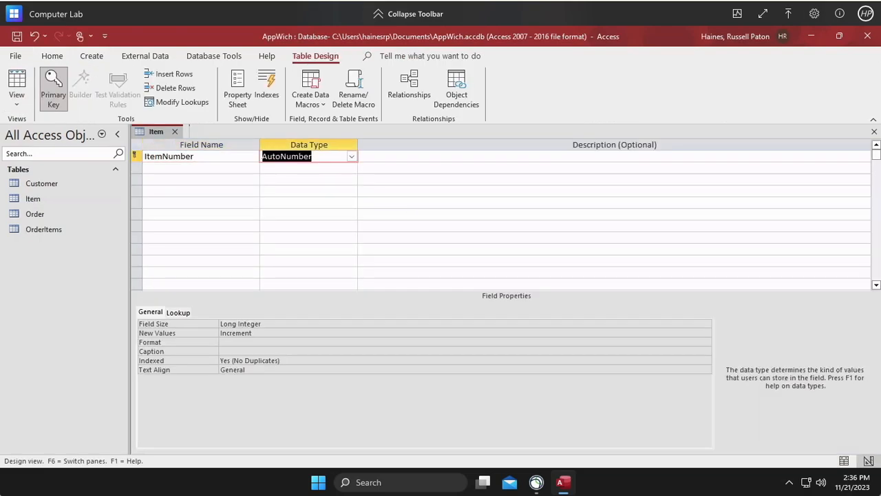
key(Down)
key(Left)
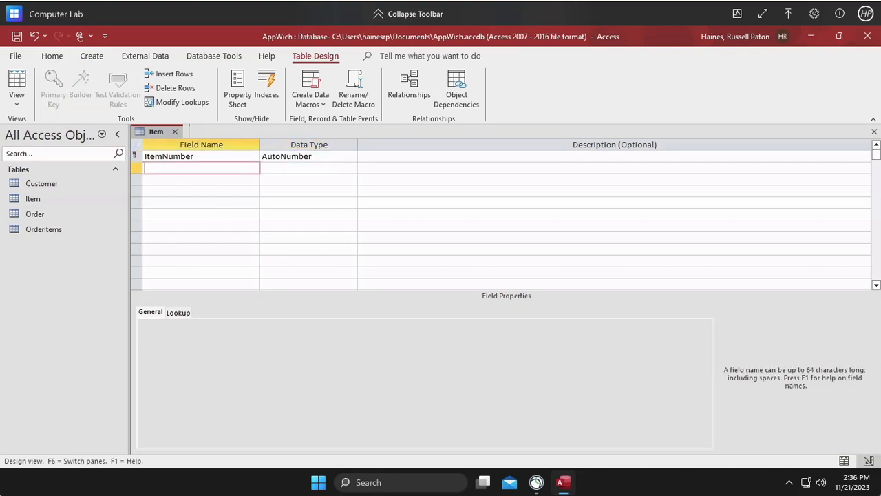
text(ItemDescriptio)
key(Tab)
key(Down)
key(Left)
Add an ItemPrice field with the Number data type to the Item table
text(ItemPrice)
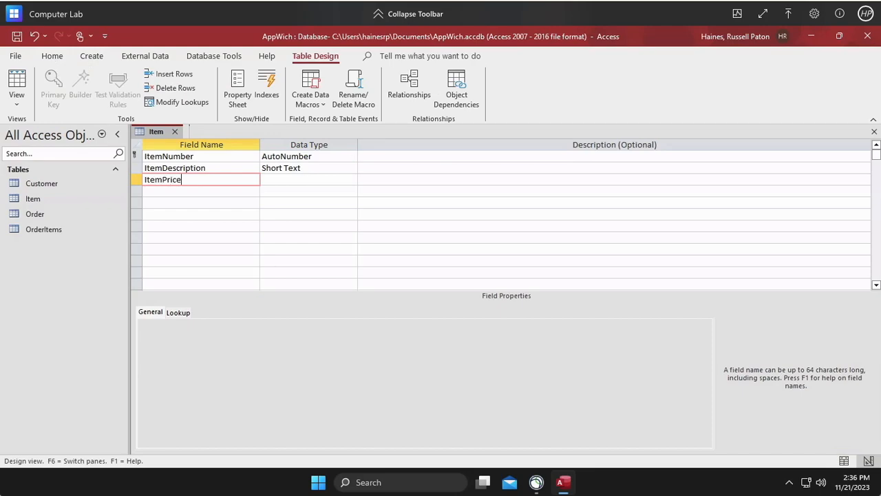
key(Tab)
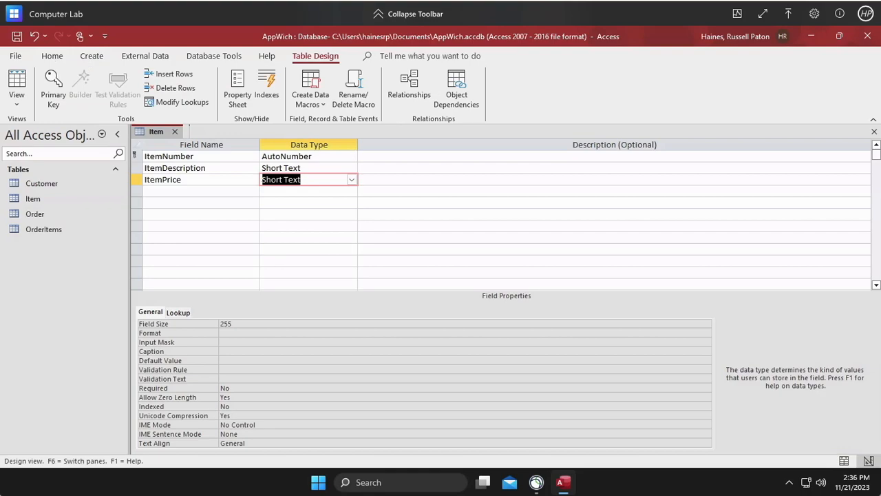
text(de)
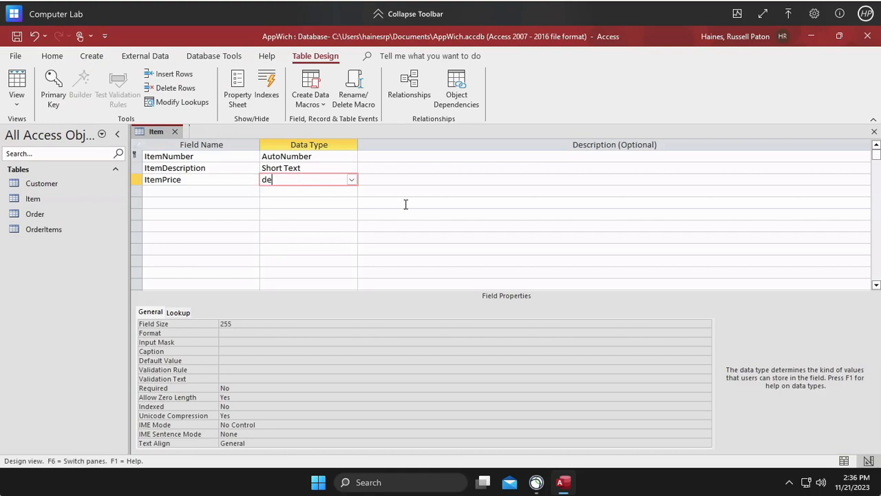
key(BackSpace)
key(BackSpace)
text(numb)
key(Tab)
Set the ItemPrice field's size to Decimal and its format to Currency
click(292, 324)
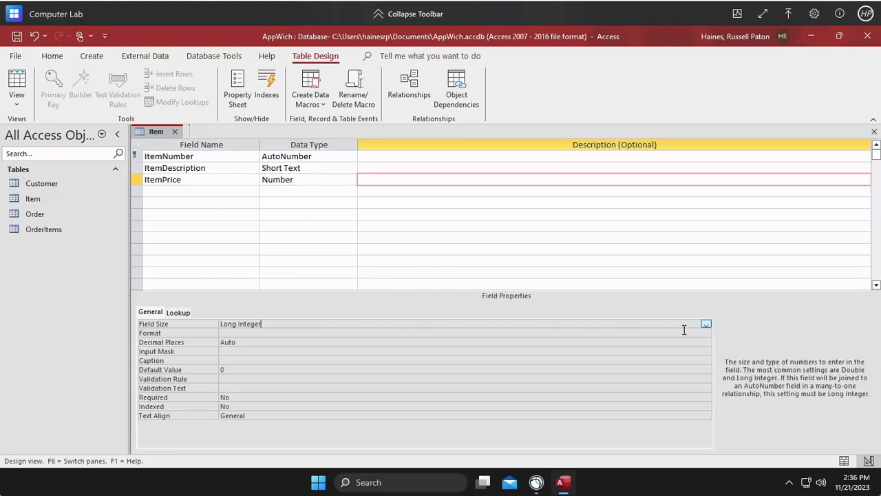
click(705, 324)
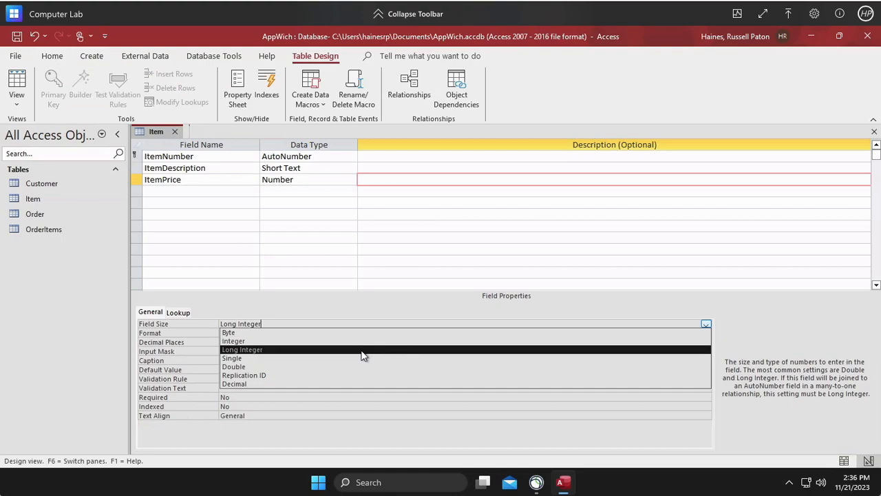
click(240, 384)
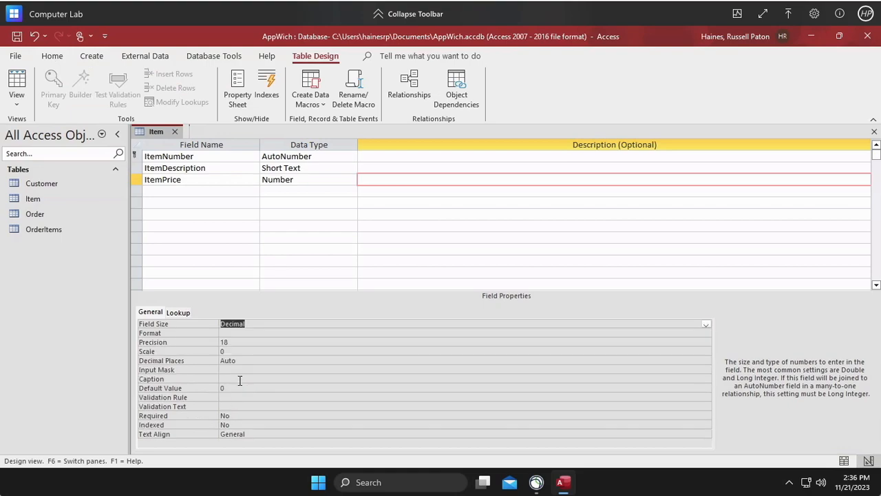
click(250, 333)
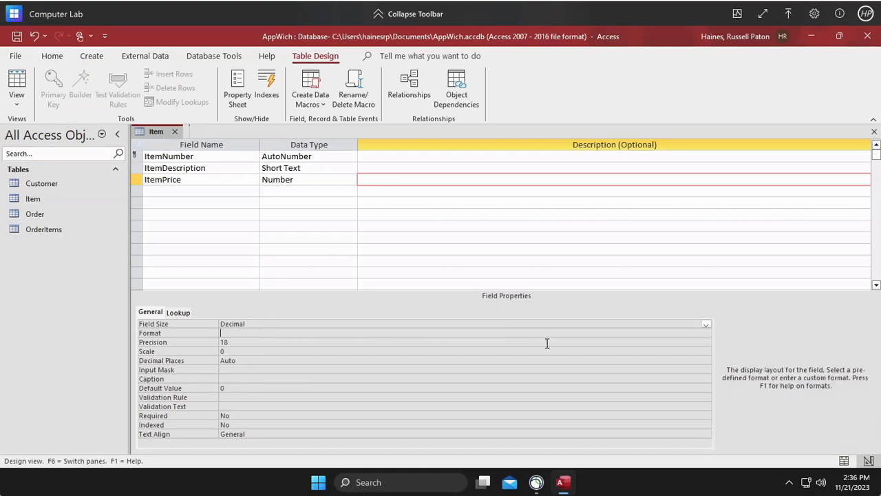
click(705, 332)
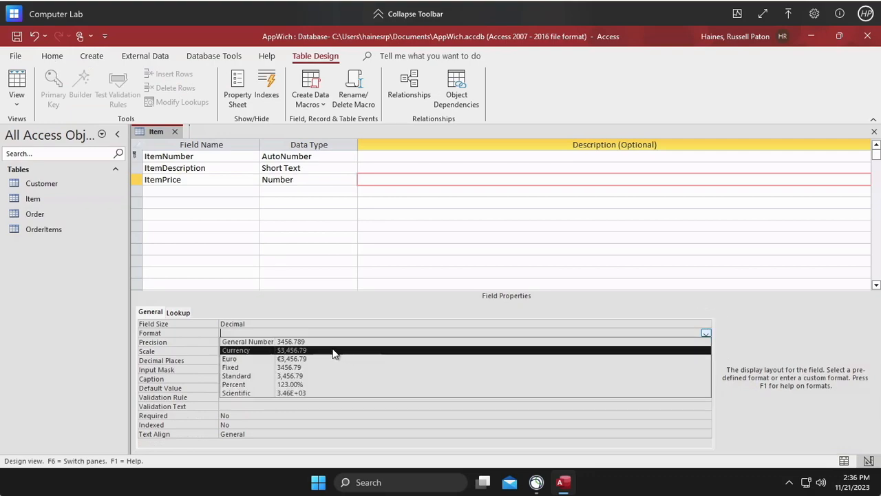
click(292, 350)
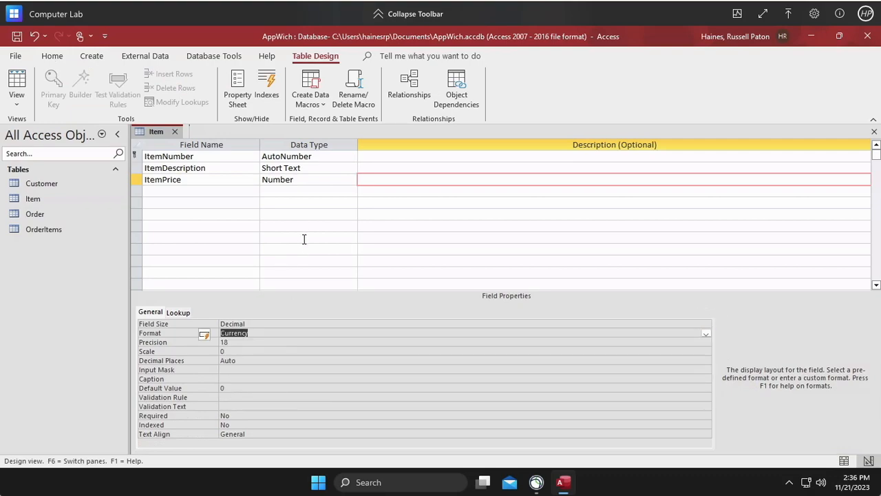
Add an ItemUnitCost field with the Number data type below ItemPrice
click(185, 191)
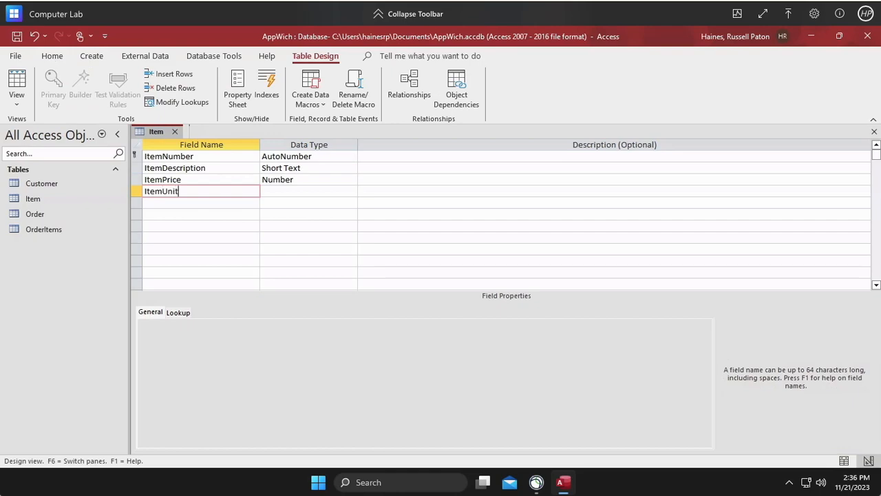
key(Tab)
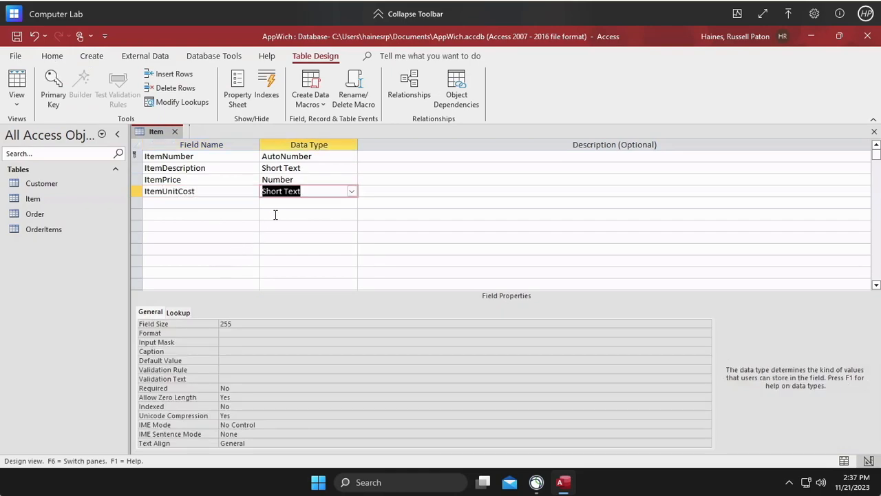
text(number)
key(Tab)
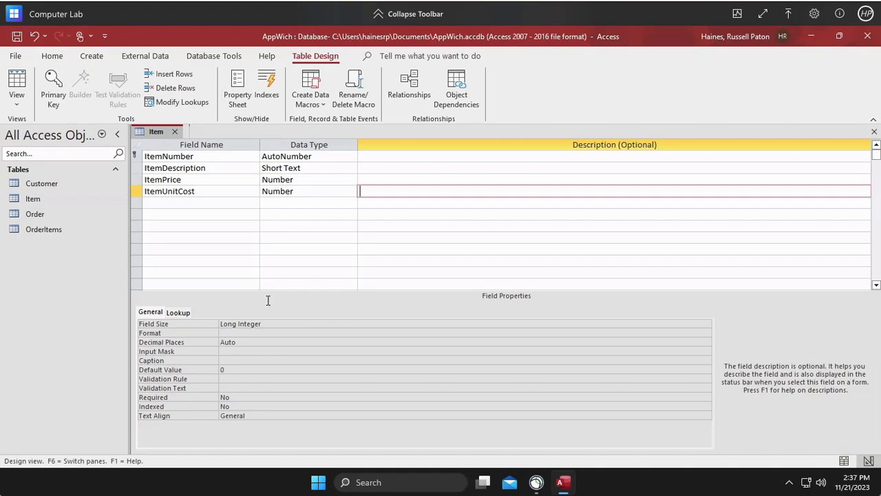
Set the ItemUnitCost field's size to Decimal and its format to Currency
click(266, 324)
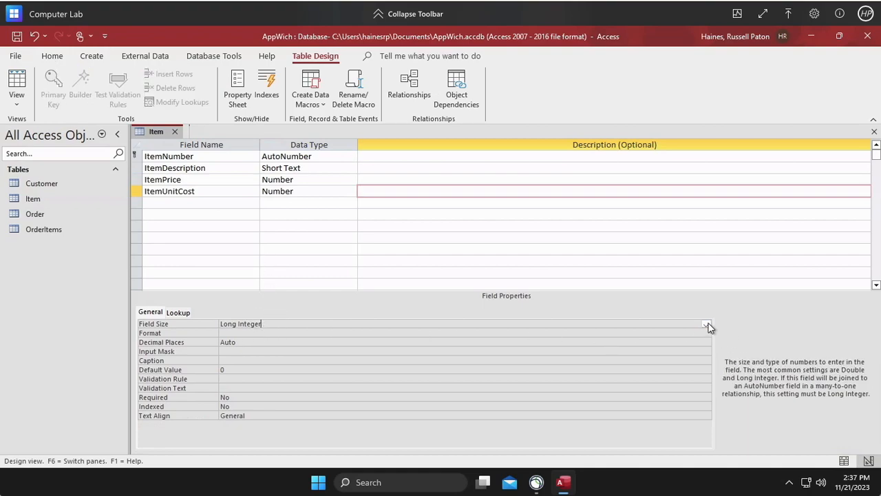
click(706, 325)
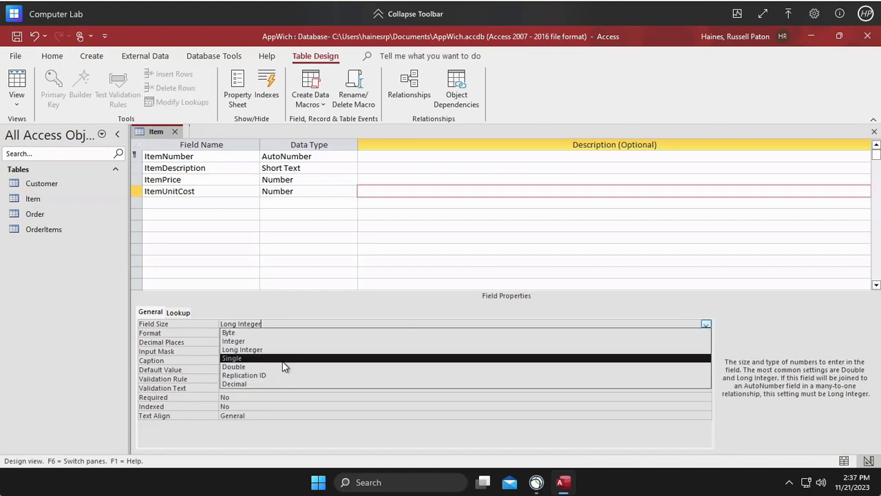
click(246, 385)
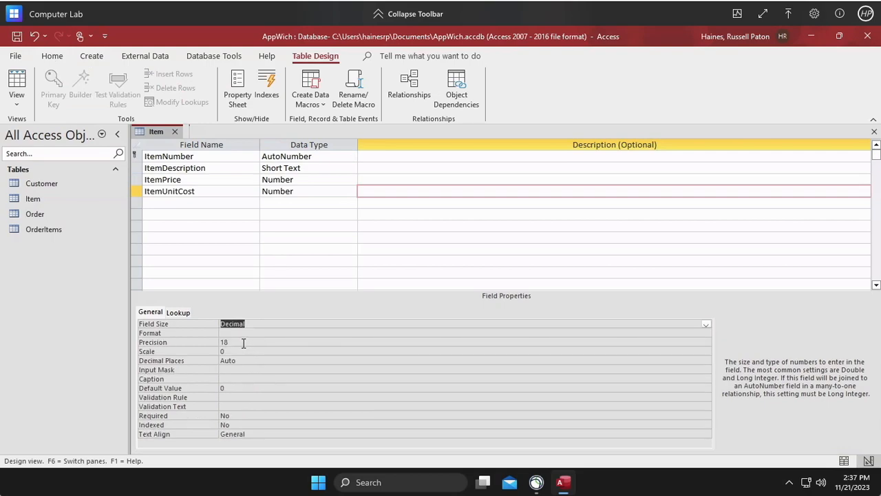
click(267, 333)
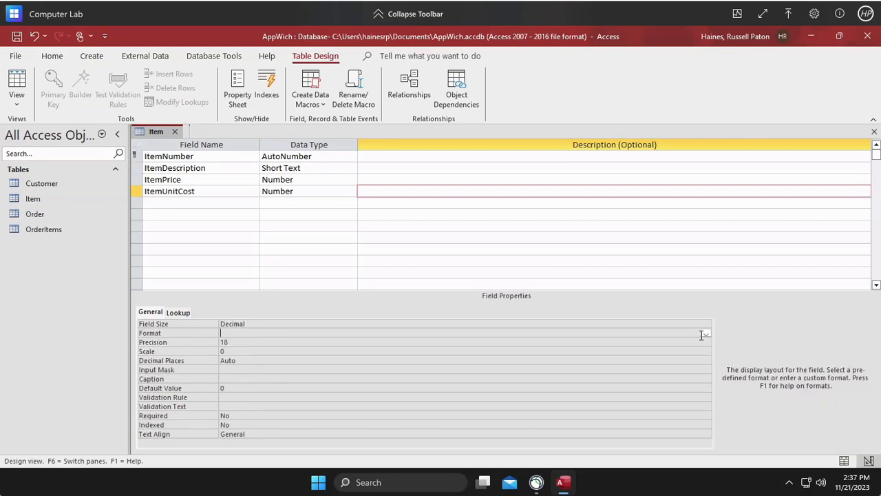
click(705, 333)
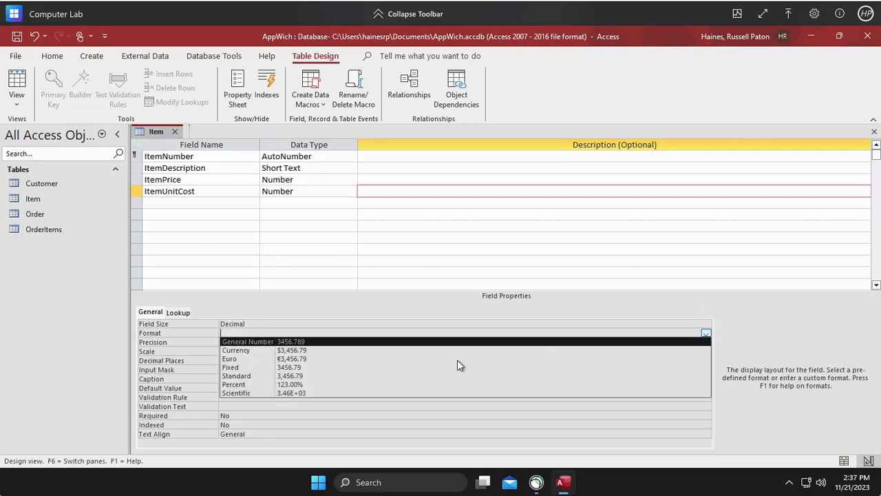
click(296, 351)
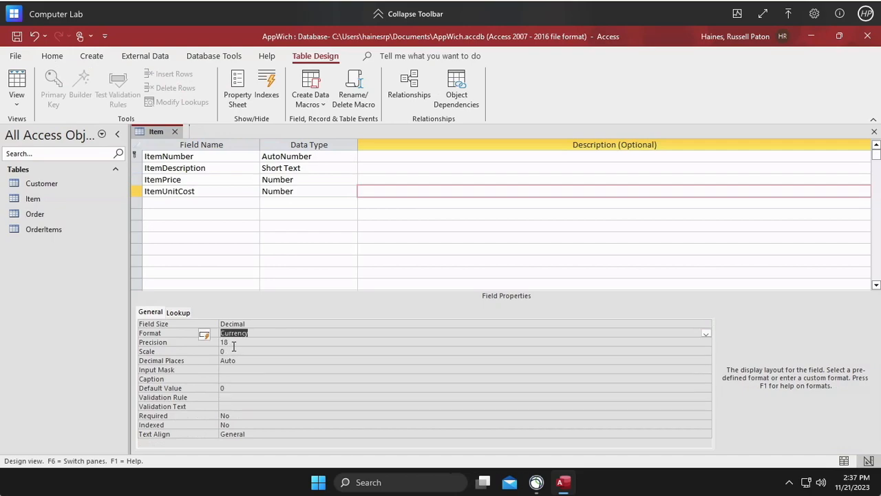
Examine the ItemUnitCost field's precision, format and available field size options without changing them
click(233, 345)
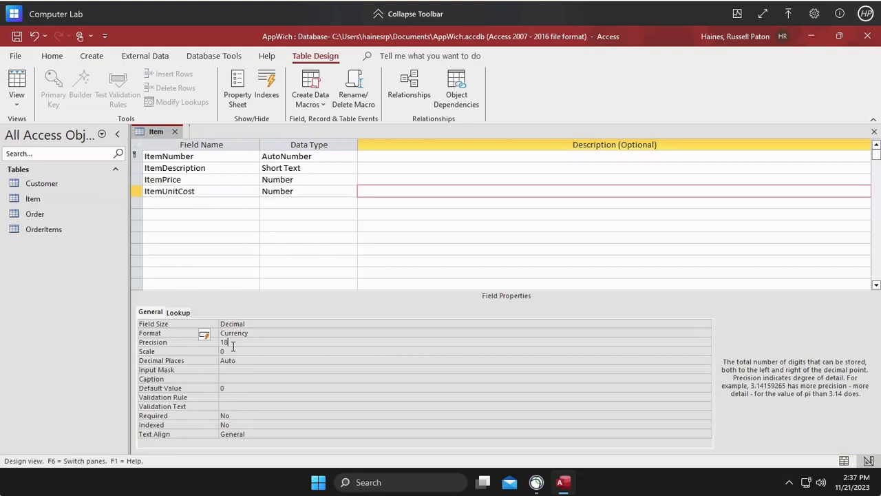
click(259, 325)
click(261, 333)
click(261, 343)
click(702, 323)
click(706, 324)
click(707, 323)
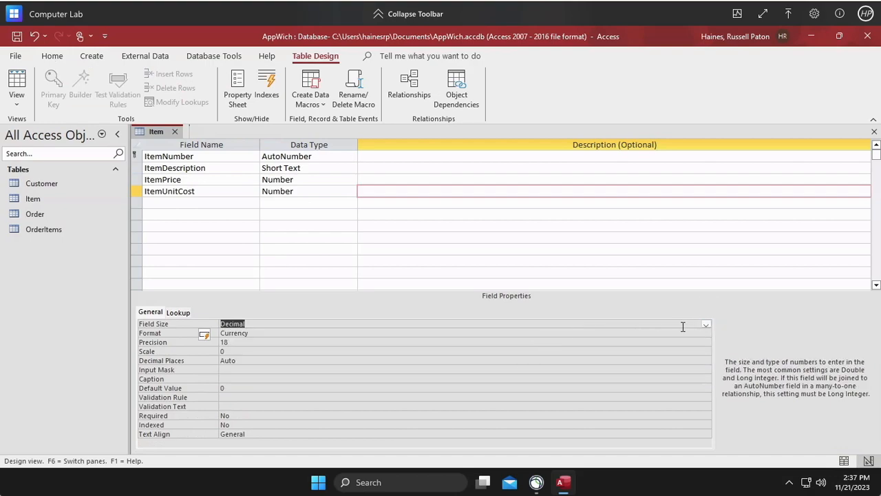
click(706, 324)
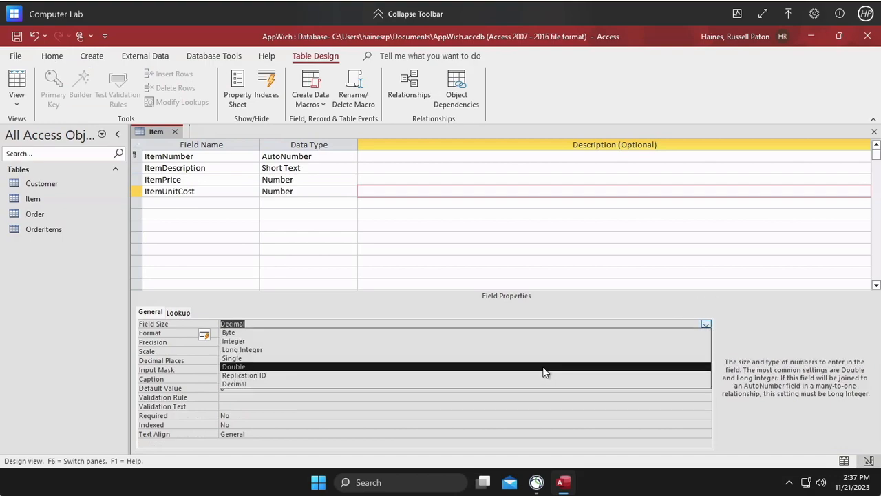
click(318, 322)
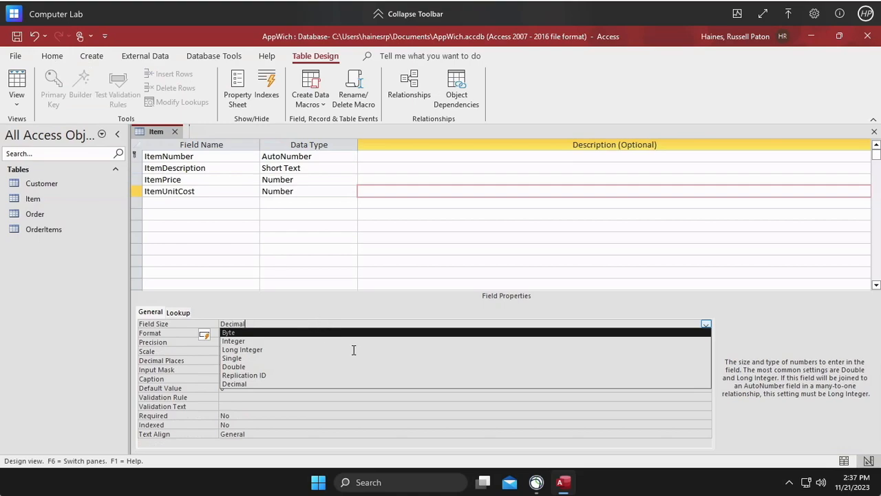
click(760, 329)
click(509, 331)
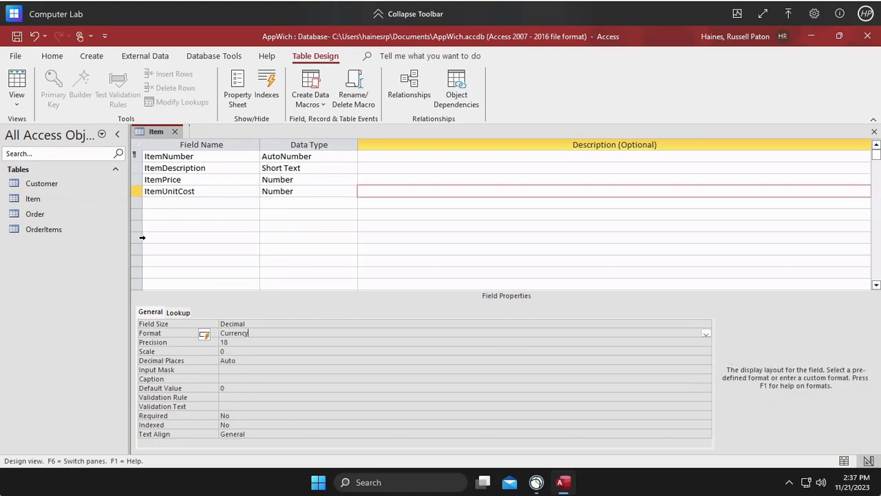
Add an ItemCategory field with the Short Text data type below ItemUnitCost, and close the Item table with its changes saved
click(162, 202)
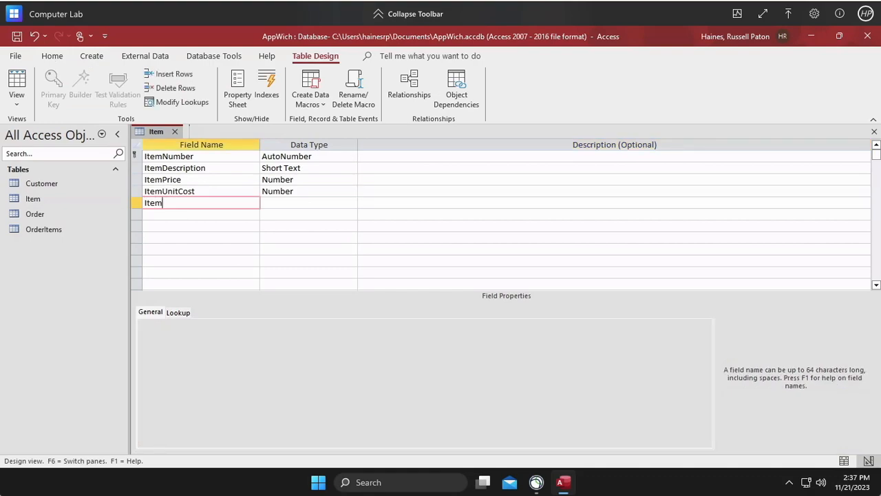
text(ItemCategory)
key(Tab)
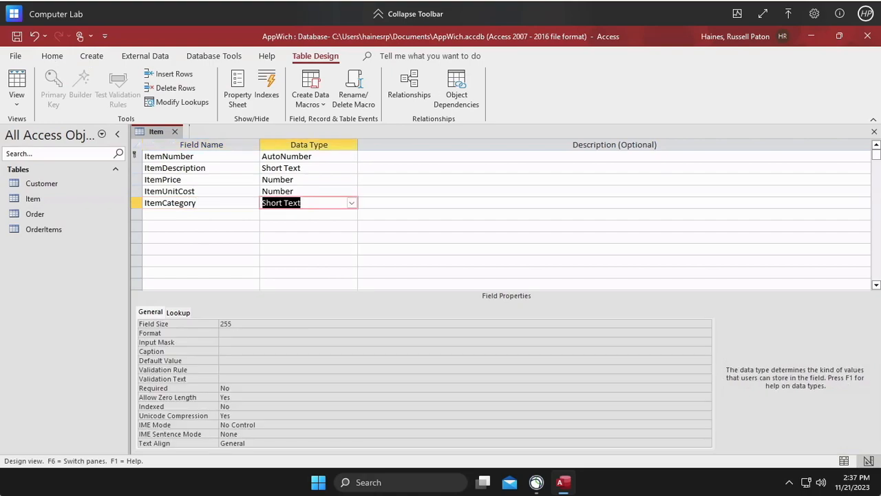
click(274, 225)
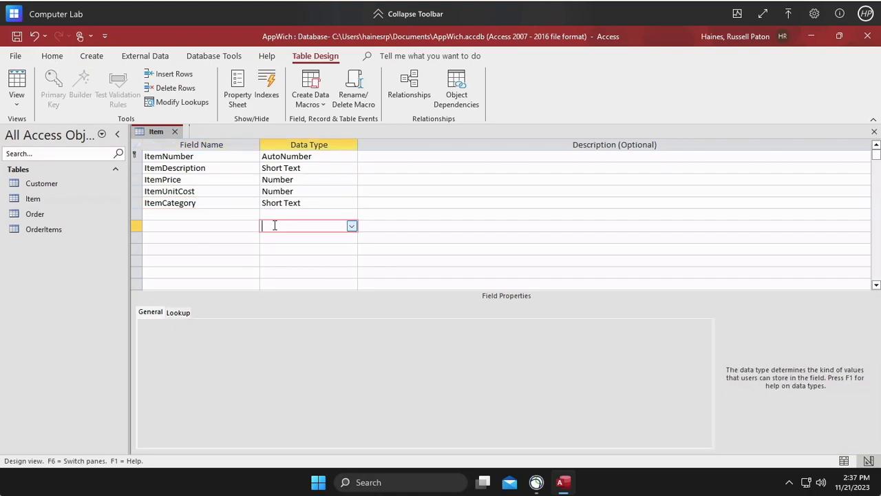
click(174, 133)
click(400, 285)
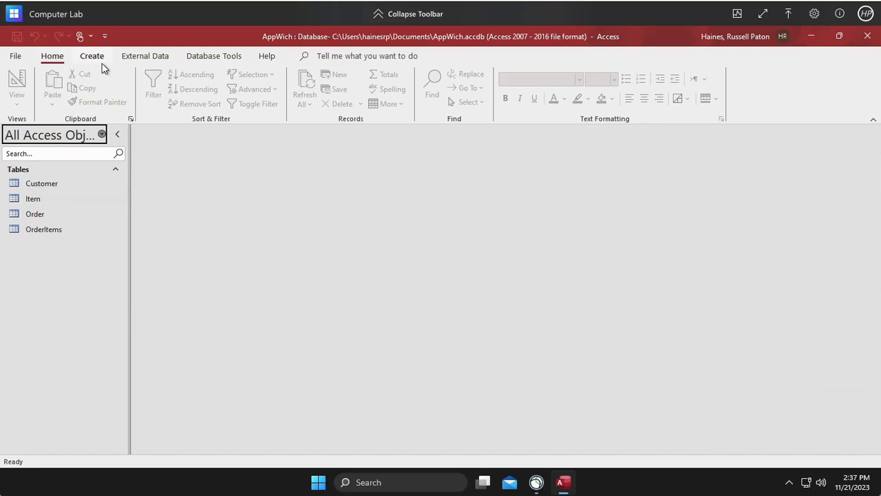
Open the Customer table in Datasheet View
click(41, 184)
double_click(42, 186)
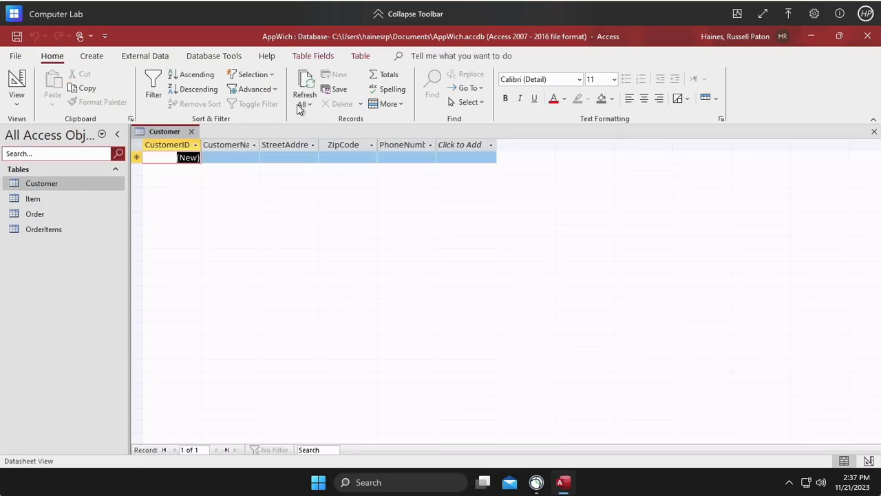
click(94, 56)
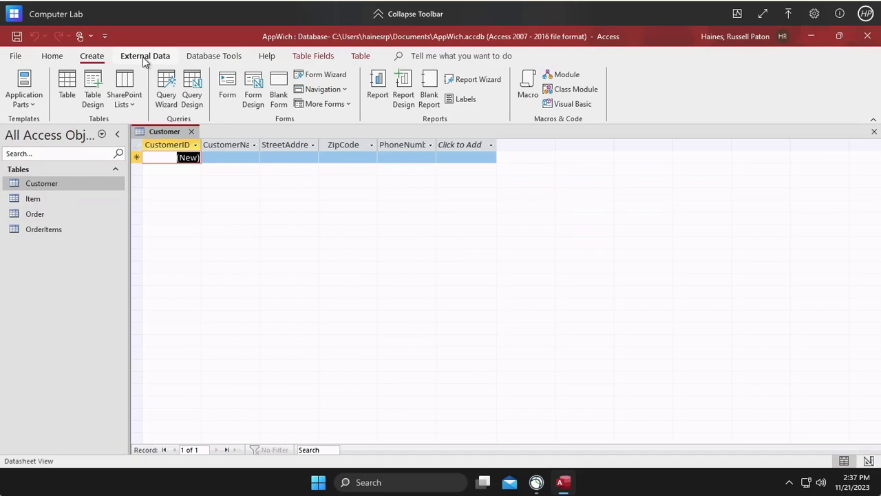
Close the Customer table and add the Customer, Item, Order and OrderItems tables to the database's relationships diagram
click(204, 58)
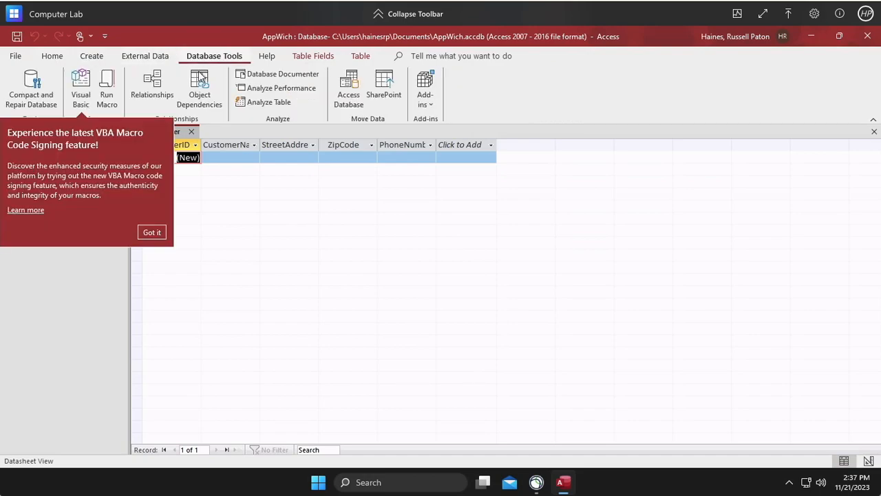
click(151, 232)
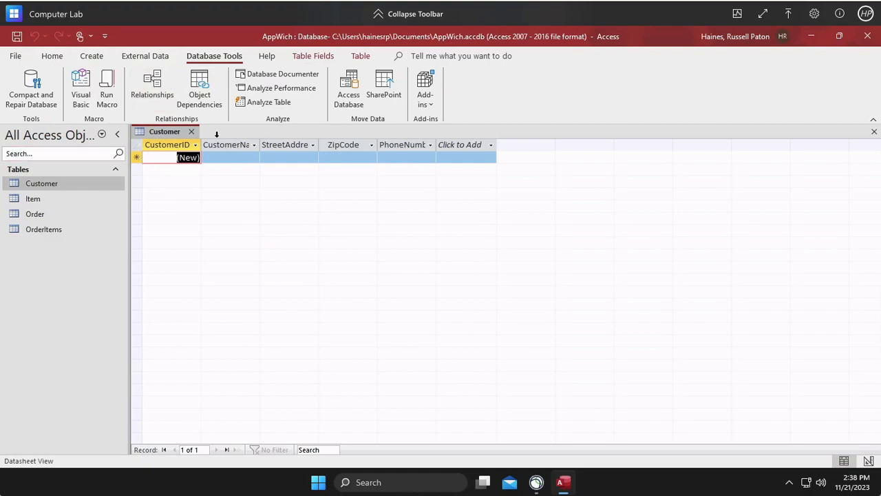
click(191, 131)
click(150, 87)
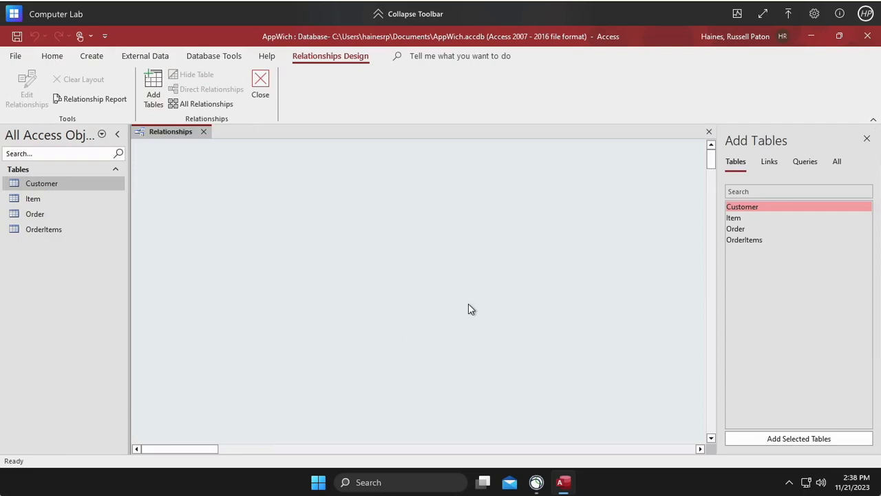
shift+click(741, 239)
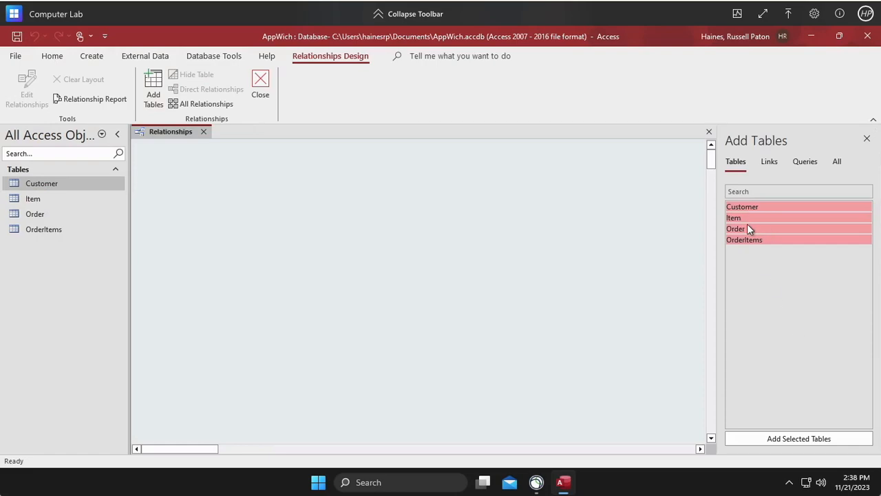
click(786, 436)
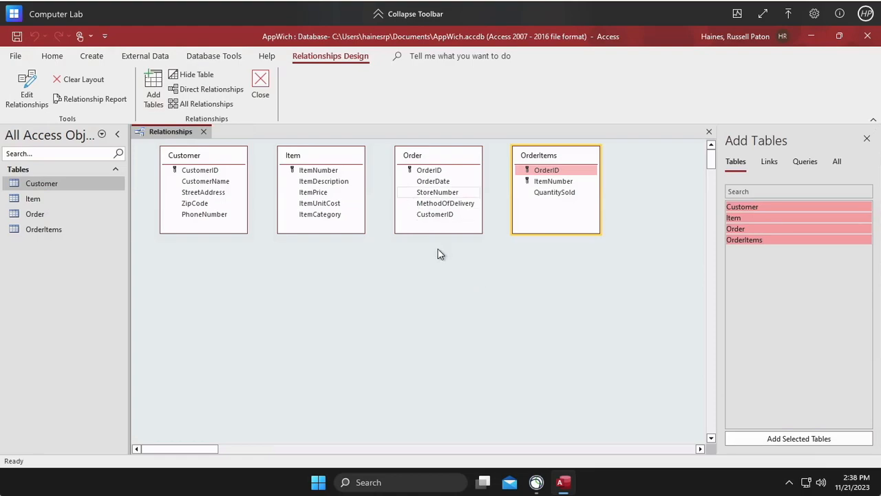
Arrange the relationships diagram with Order below Customer, OrderItems slightly lower to the right of Order, and Item to the right of OrderItems
drag(558, 155, 496, 277)
drag(329, 155, 636, 334)
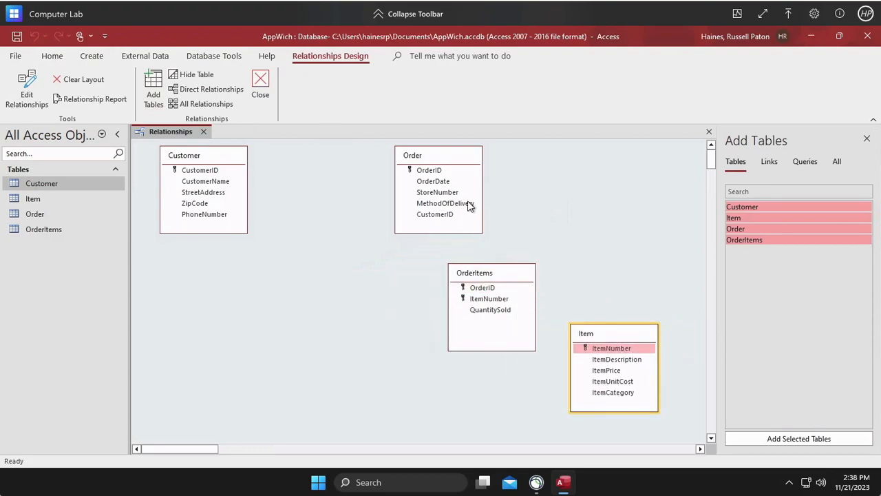
drag(445, 155, 298, 292)
drag(501, 275, 427, 222)
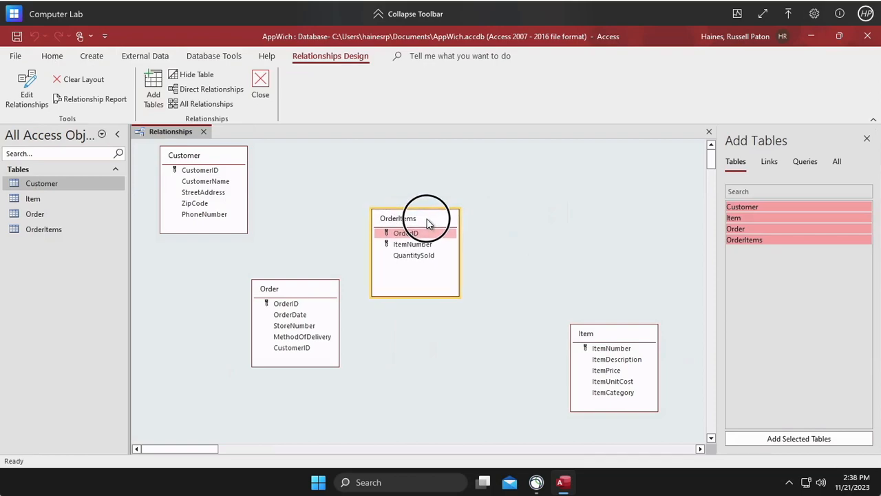
drag(595, 328, 555, 298)
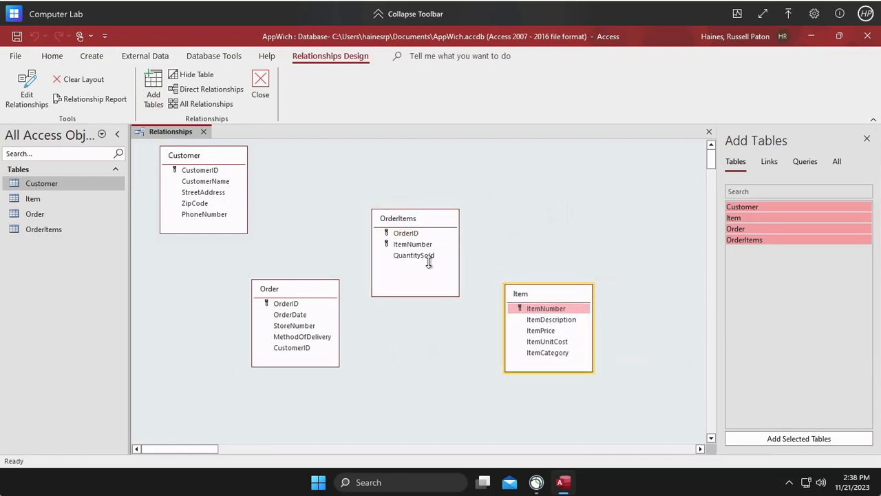
drag(434, 222, 441, 274)
drag(309, 290, 258, 288)
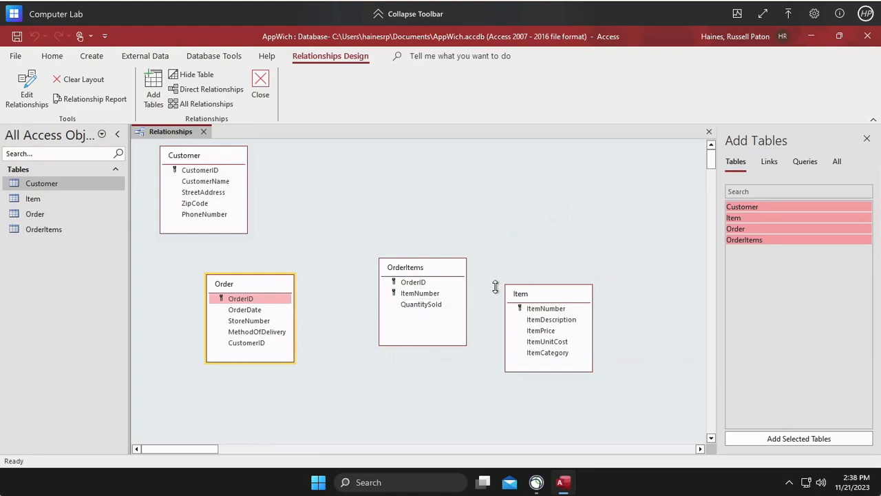
drag(436, 268, 433, 316)
drag(547, 293, 560, 276)
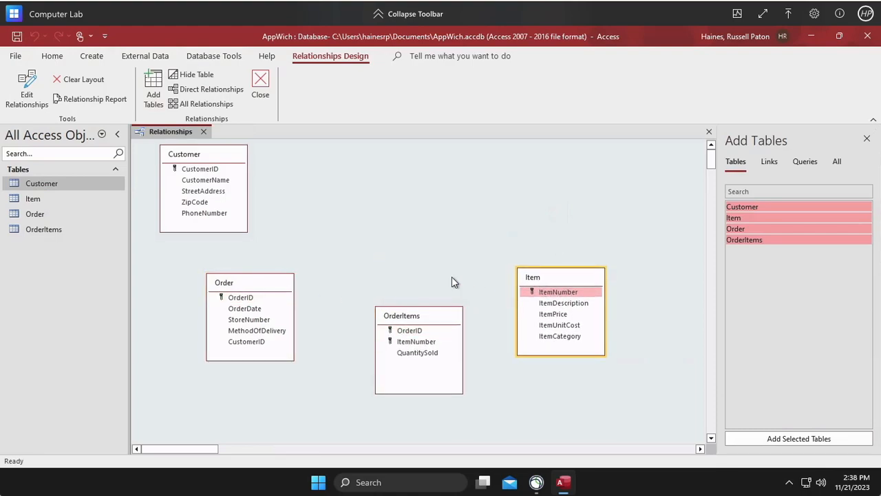
Create a relationship from CustomerID in the Customer table to CustomerID in the Order table
click(213, 174)
drag(213, 174, 258, 344)
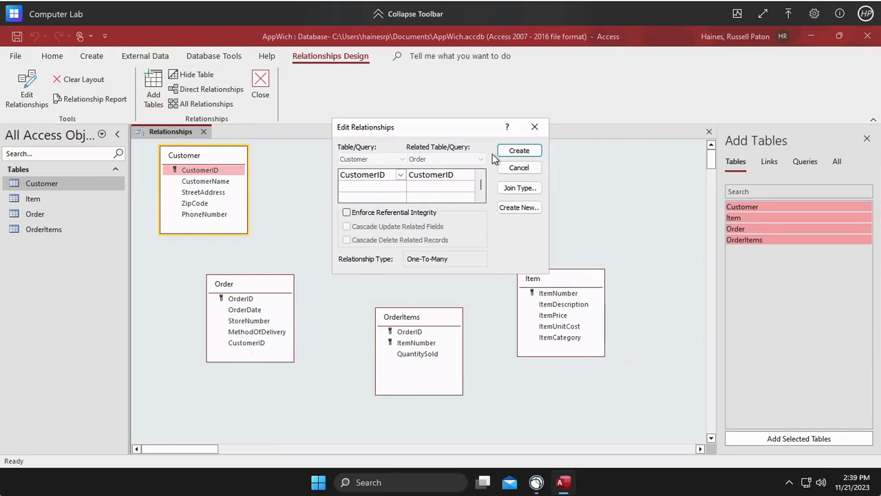
click(522, 152)
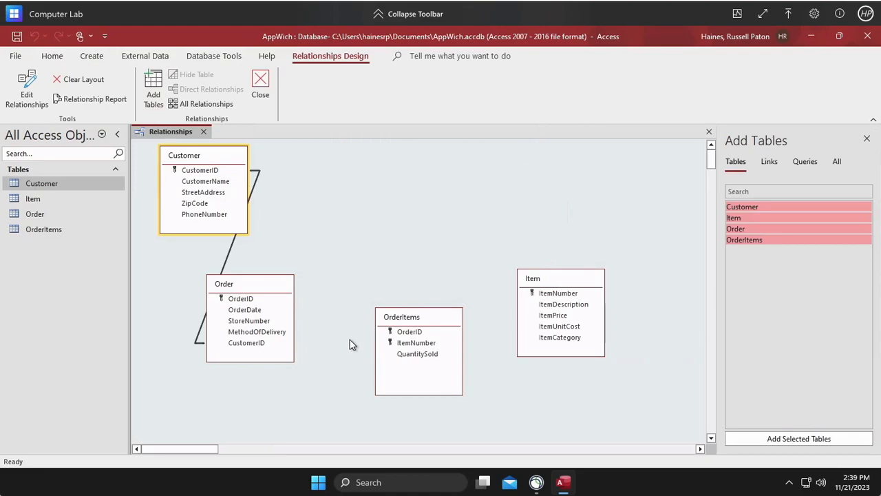
Create relationships between Order and OrderItems on OrderID, and between OrderItems and Item on ItemNumber
drag(243, 300, 396, 332)
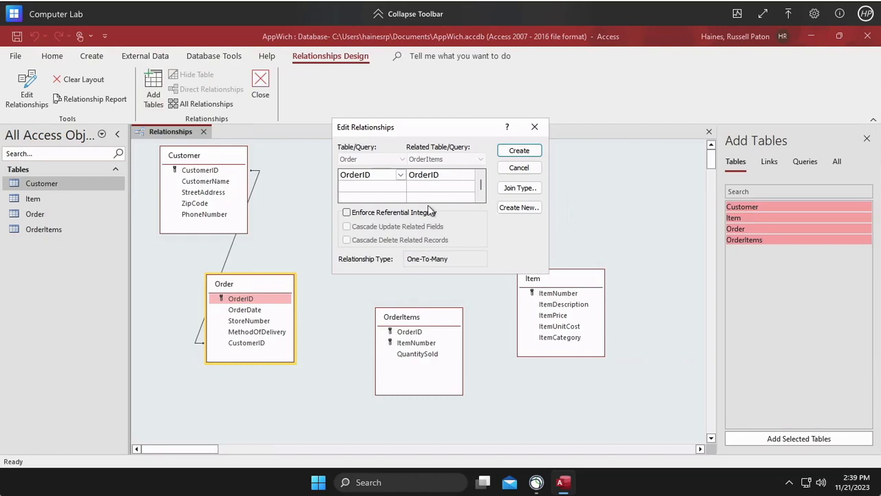
click(520, 151)
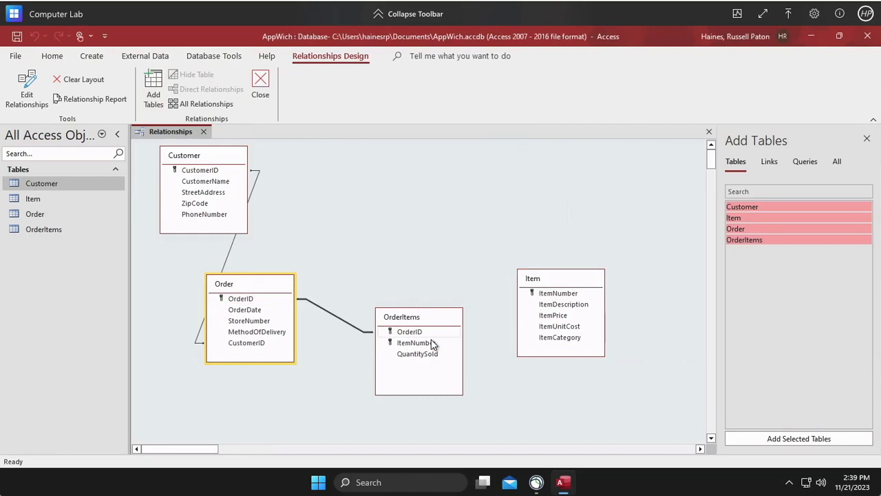
drag(431, 344, 555, 296)
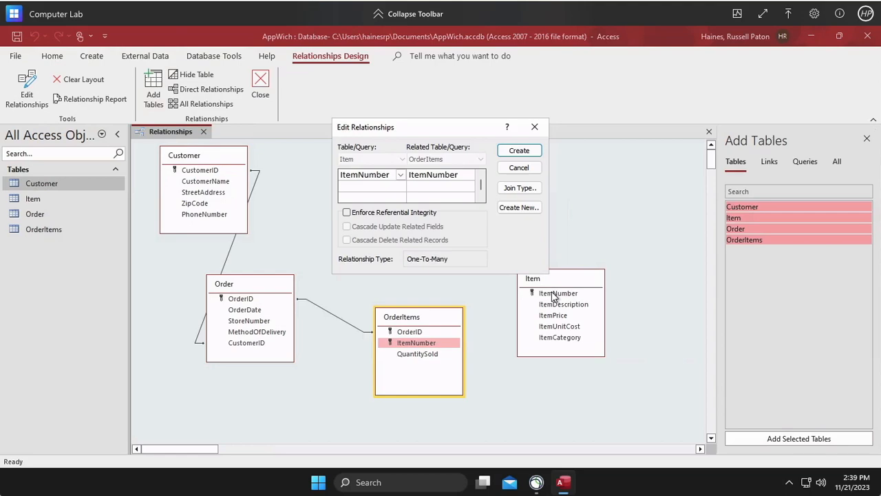
click(514, 151)
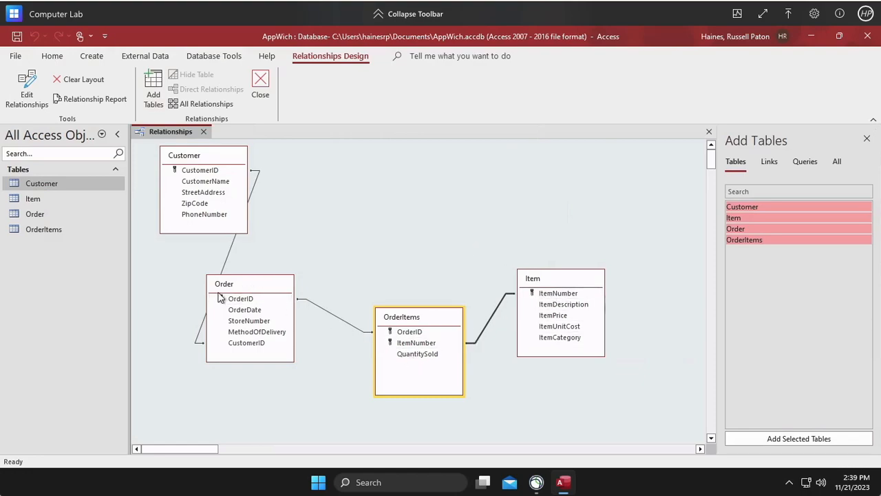
Examine the matching key fields behind each relationship: CustomerID, OrderID and ItemNumber
click(179, 173)
drag(197, 176, 250, 347)
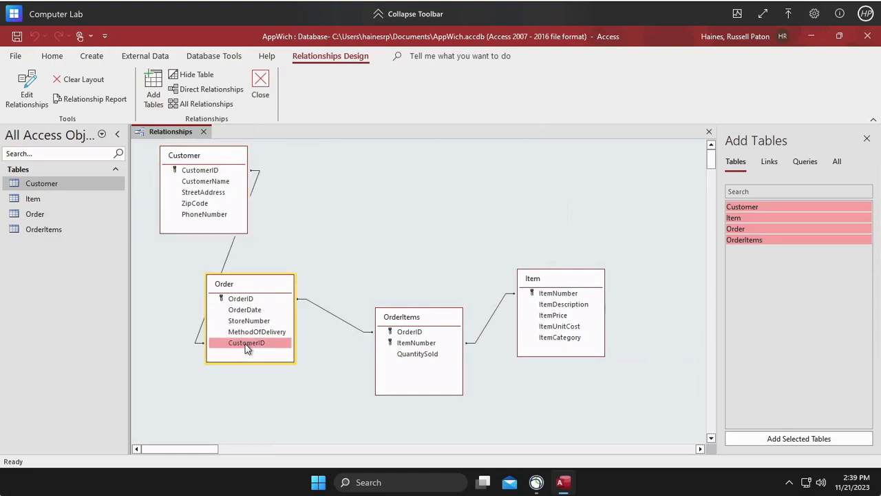
click(192, 172)
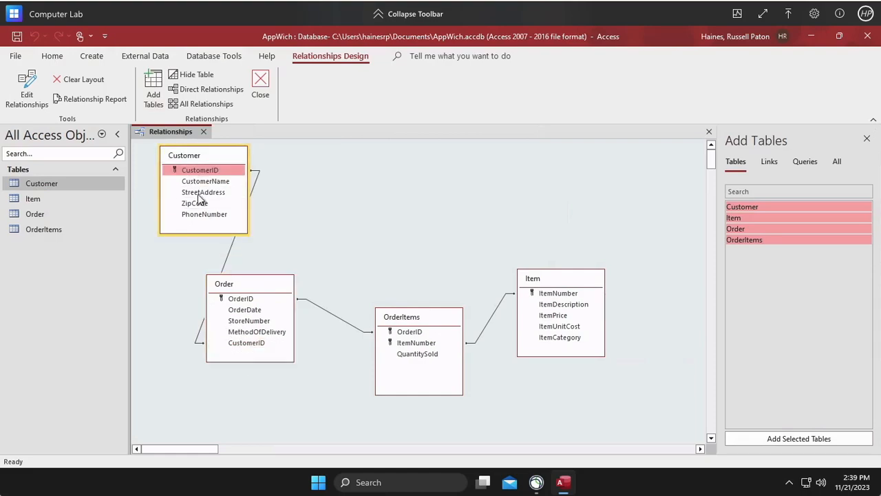
click(250, 348)
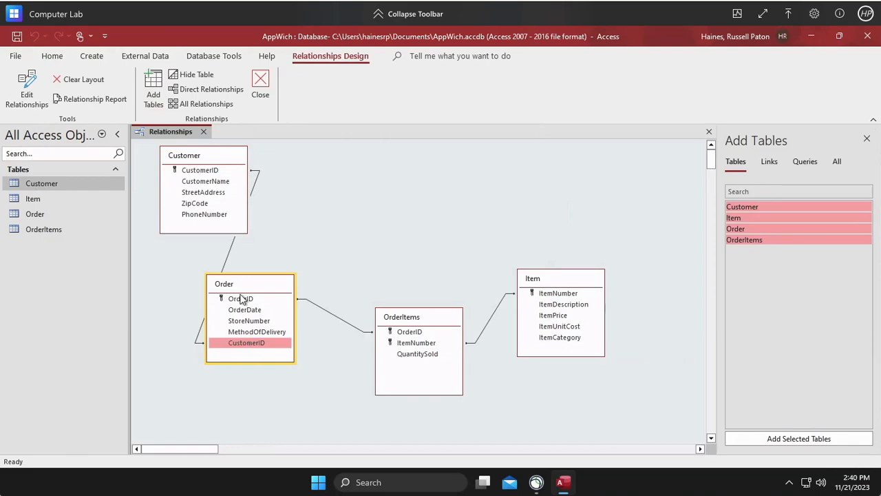
drag(238, 299, 416, 336)
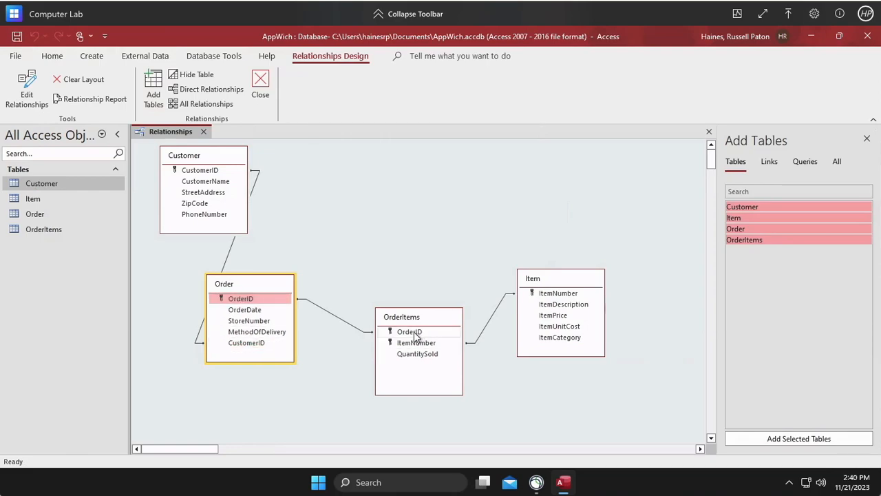
click(413, 334)
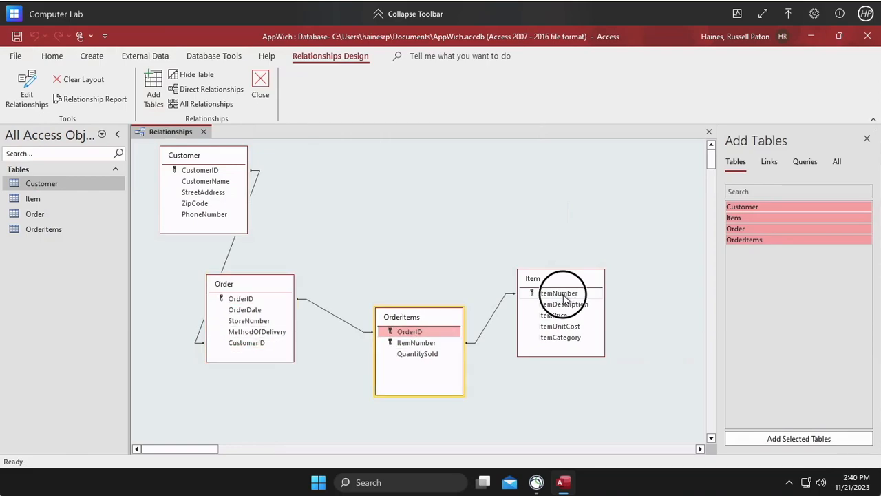
click(564, 296)
click(423, 346)
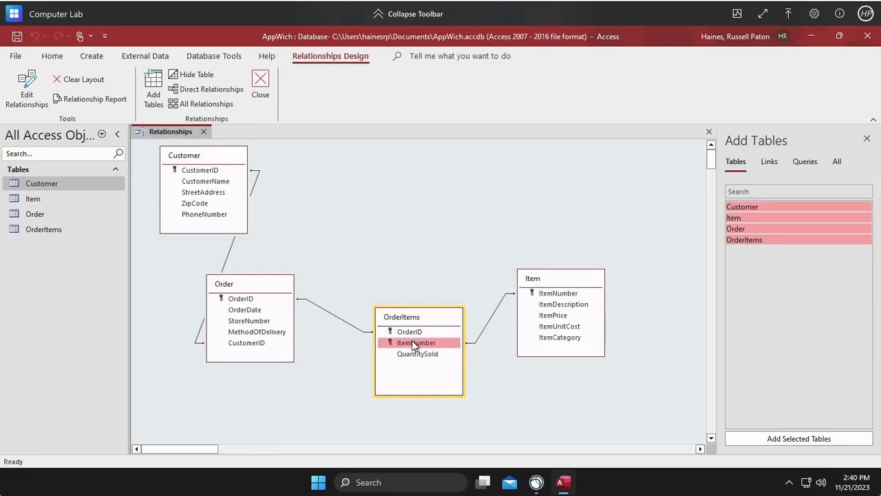
click(448, 220)
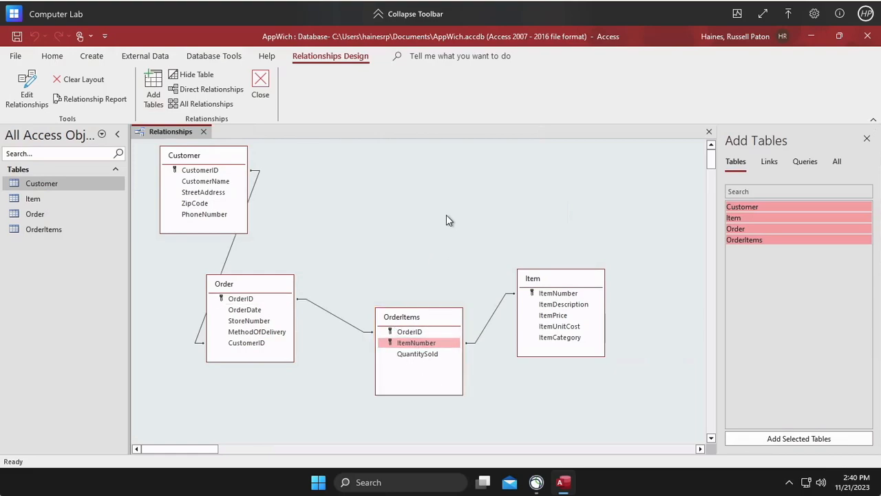
Close the Add Tables pane and the relationships diagram, saving the layout changes
click(867, 141)
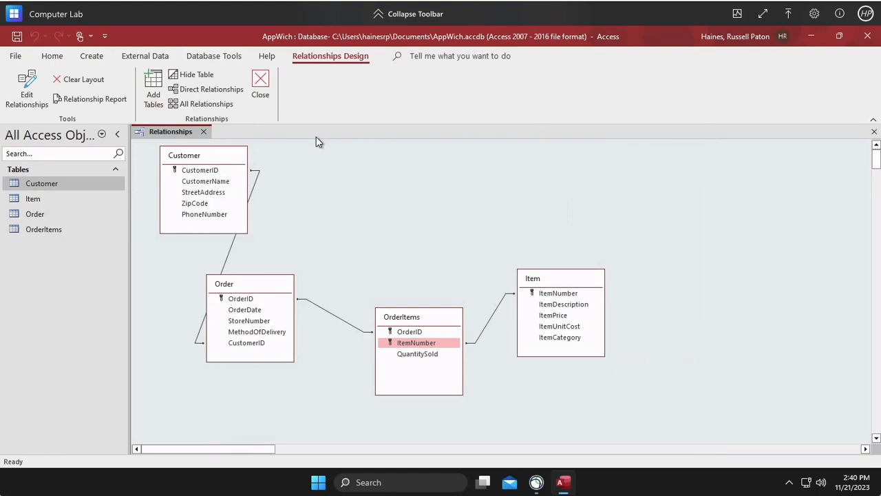
click(204, 132)
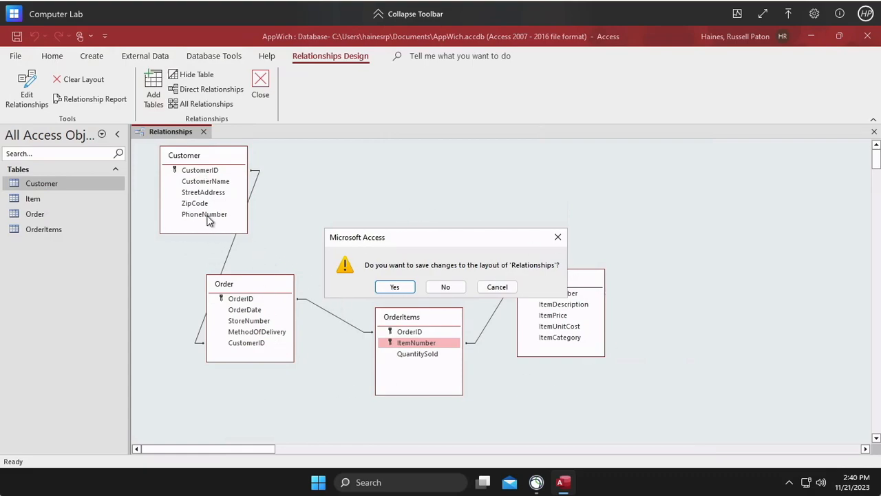
click(396, 287)
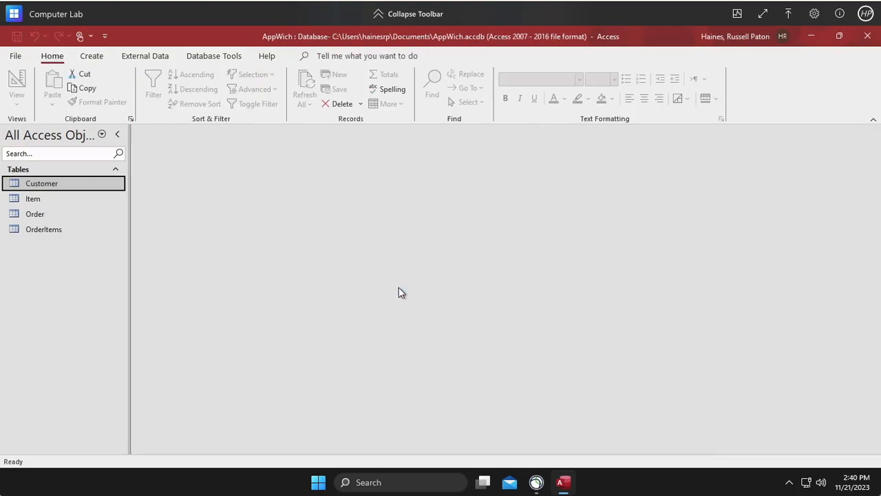